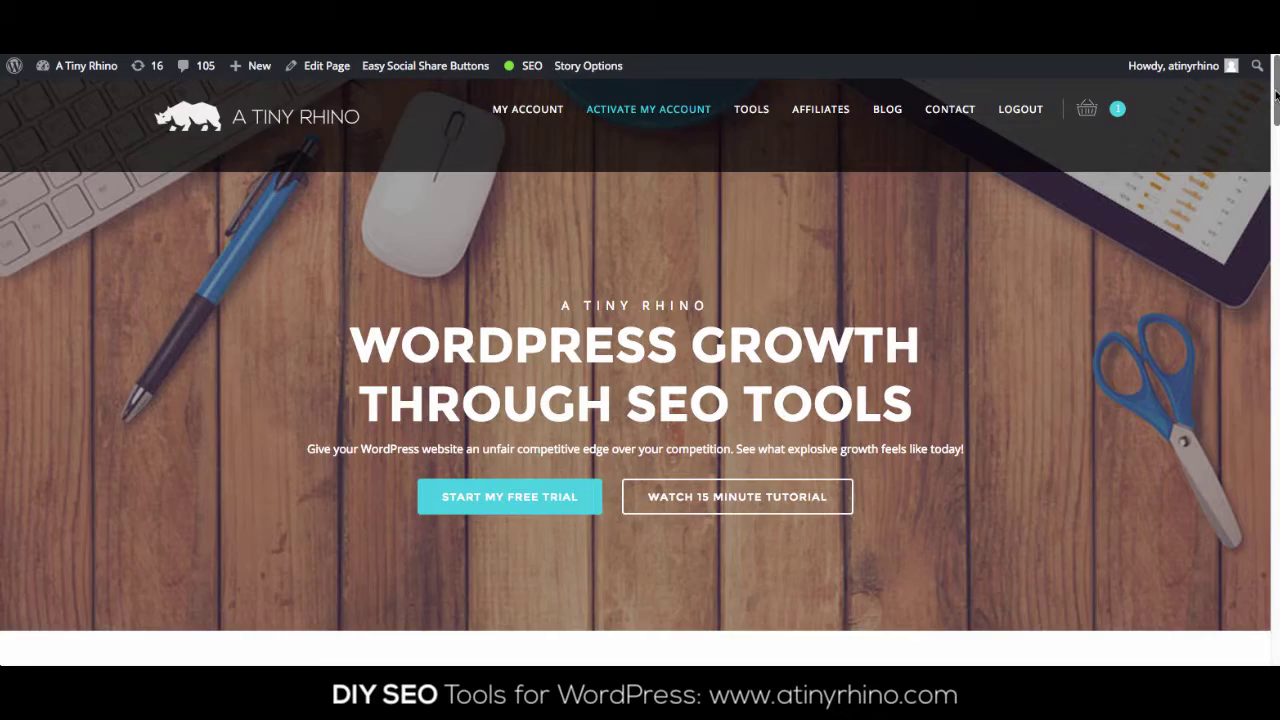
Go from the A Tiny Rhino site to the WordPress admin Dashboard
left_click_drag(1275, 95, 1222, 385)
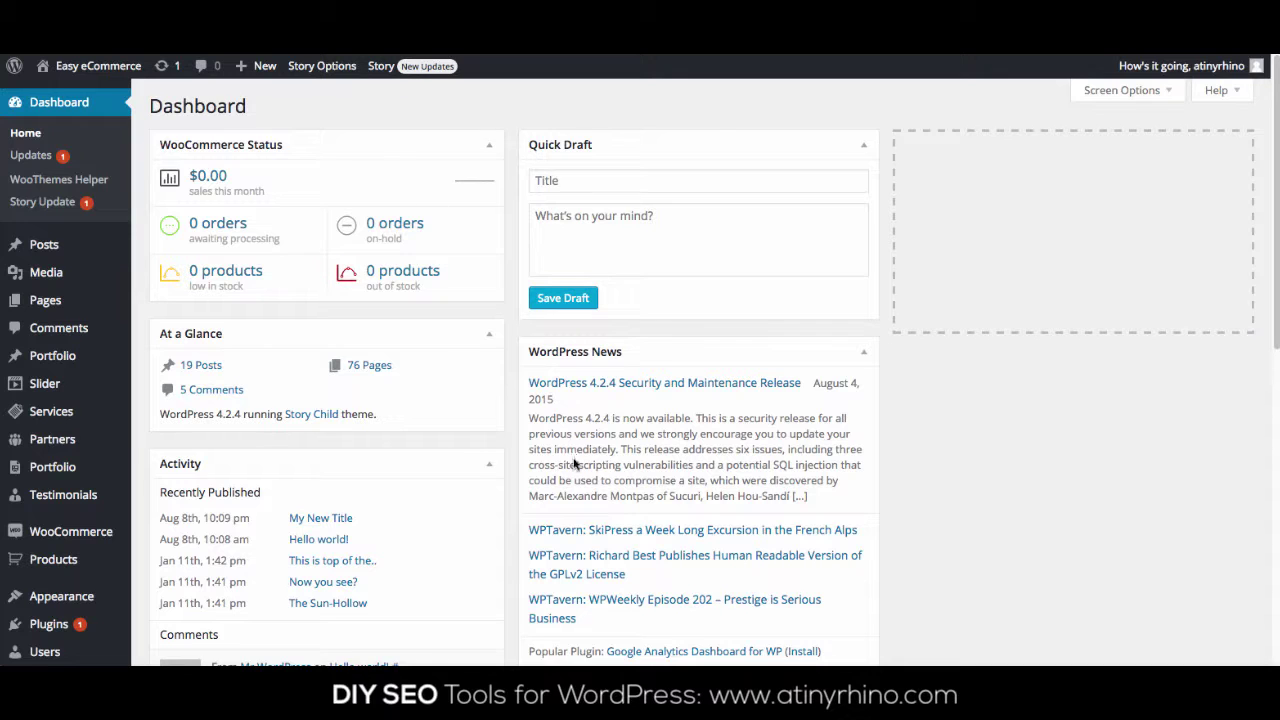
Search plugins for 'google analytics', then install and activate Google Analytics Dashboard for WP
mouse_move(60, 624)
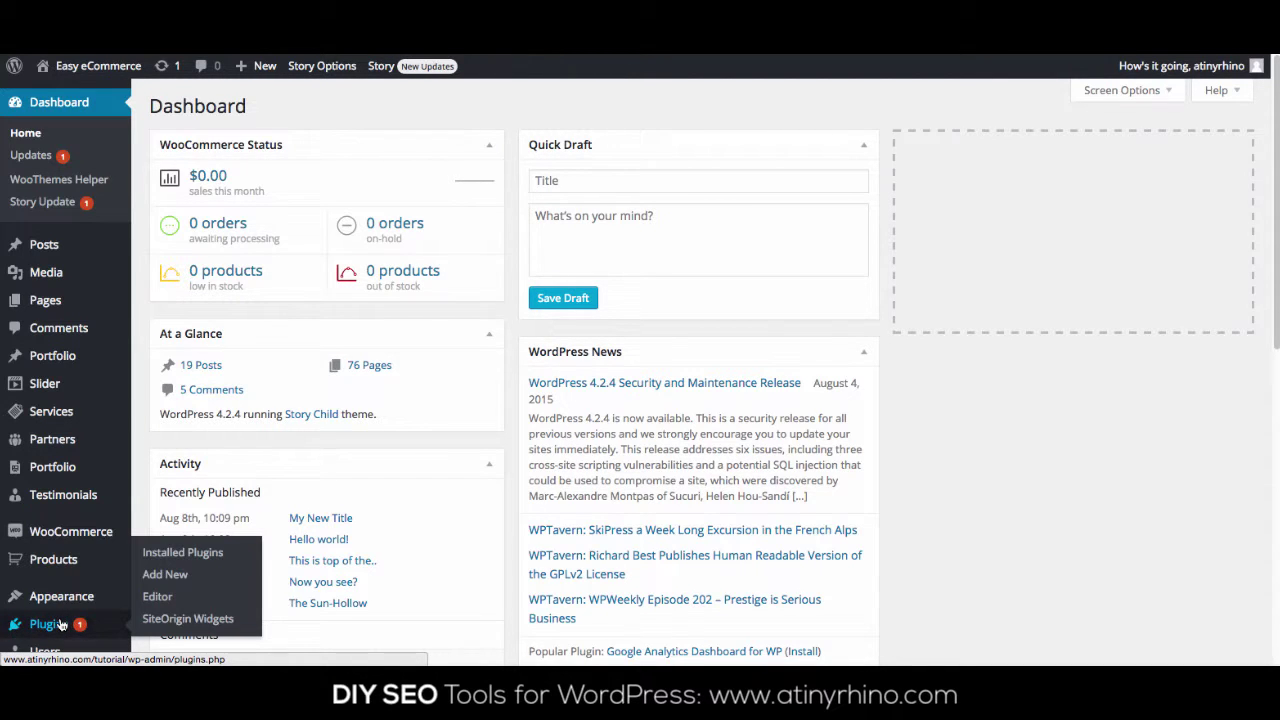
left_click(166, 576)
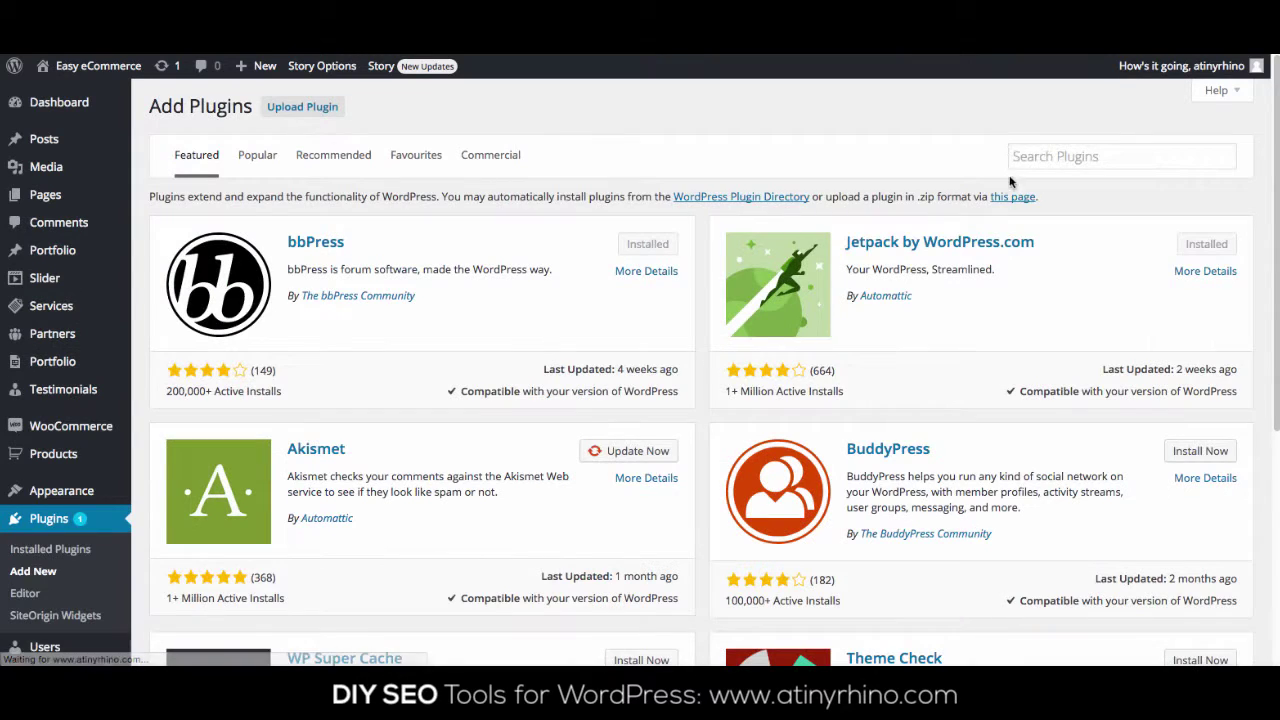
left_click(1029, 157)
type("g")
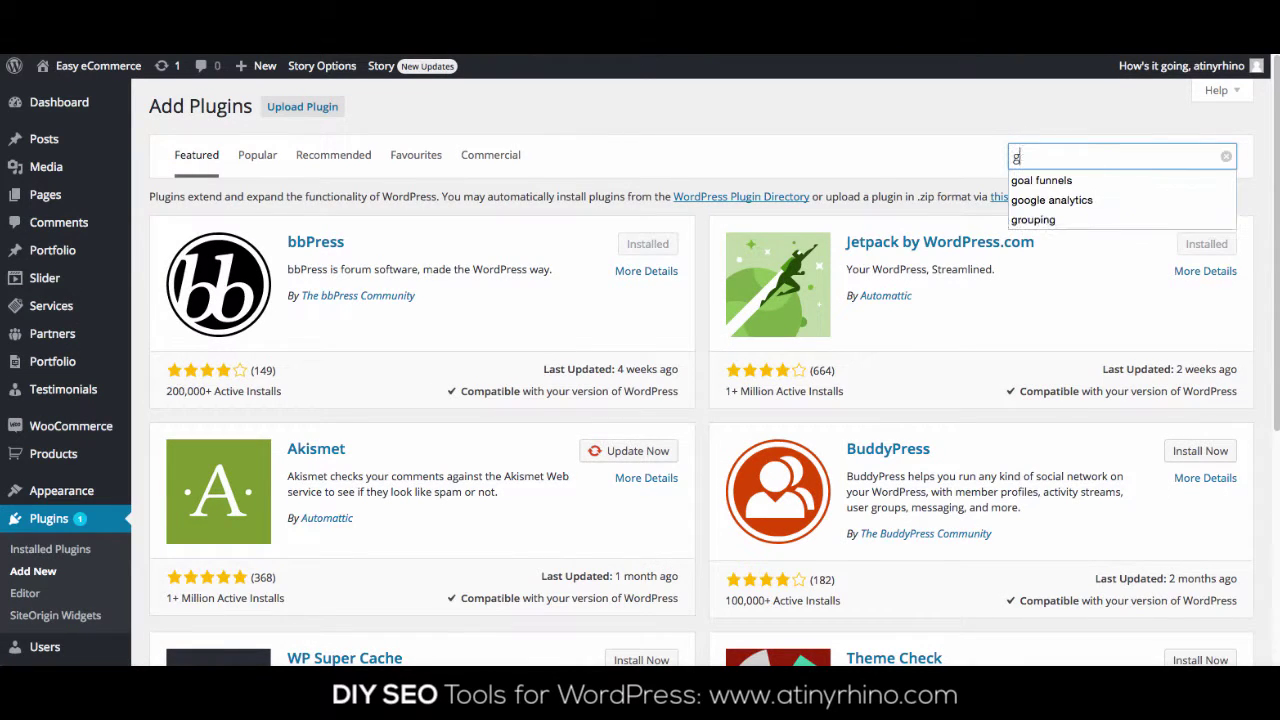
type("oo")
left_click(1030, 181)
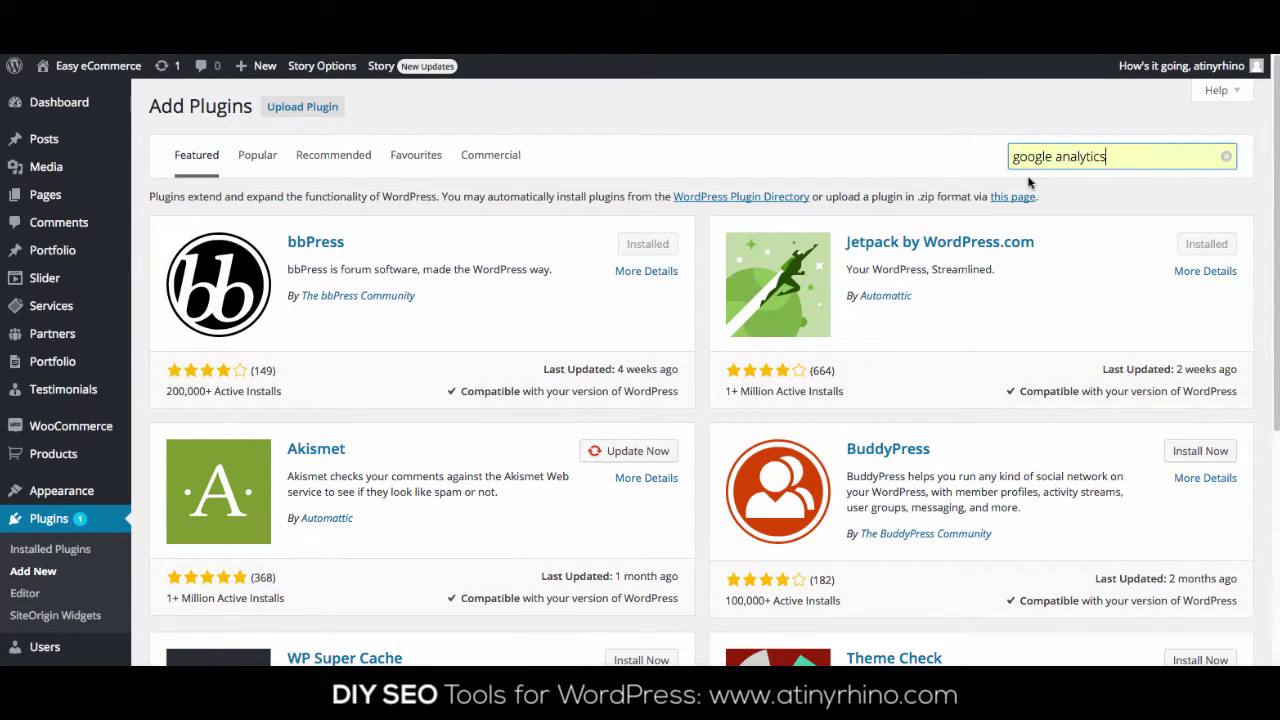
left_click(1139, 158)
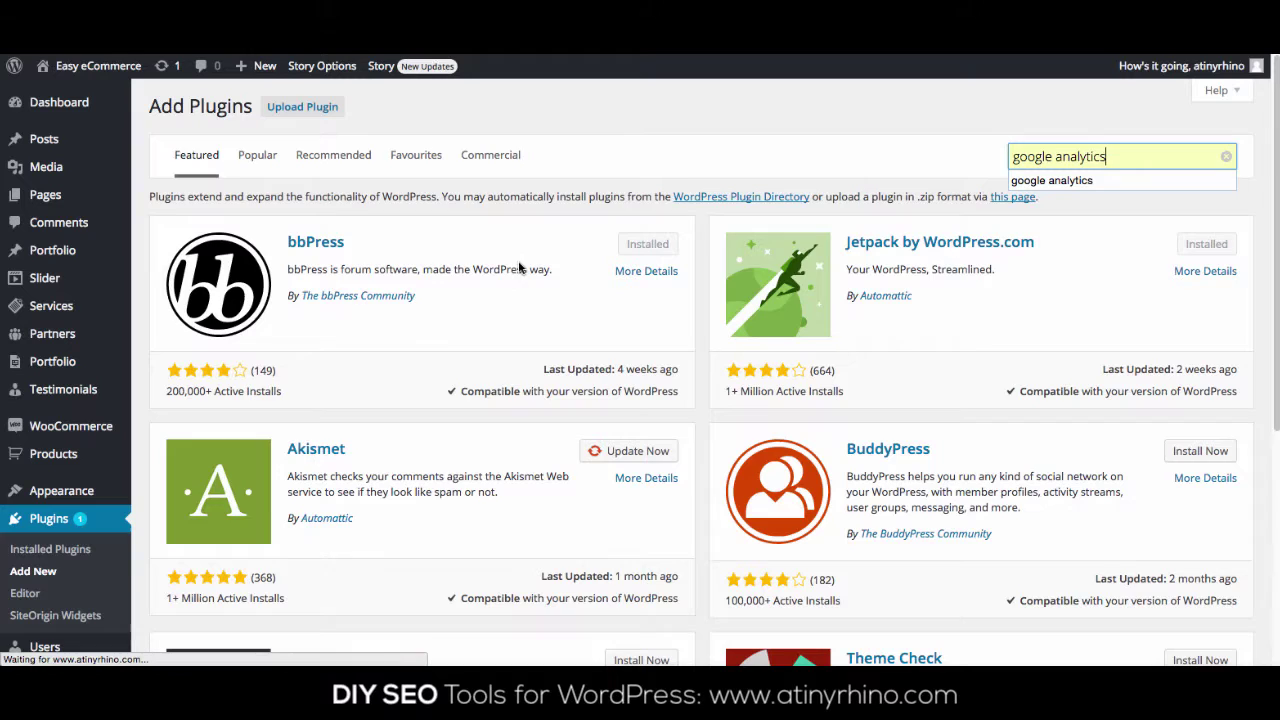
key("Return")
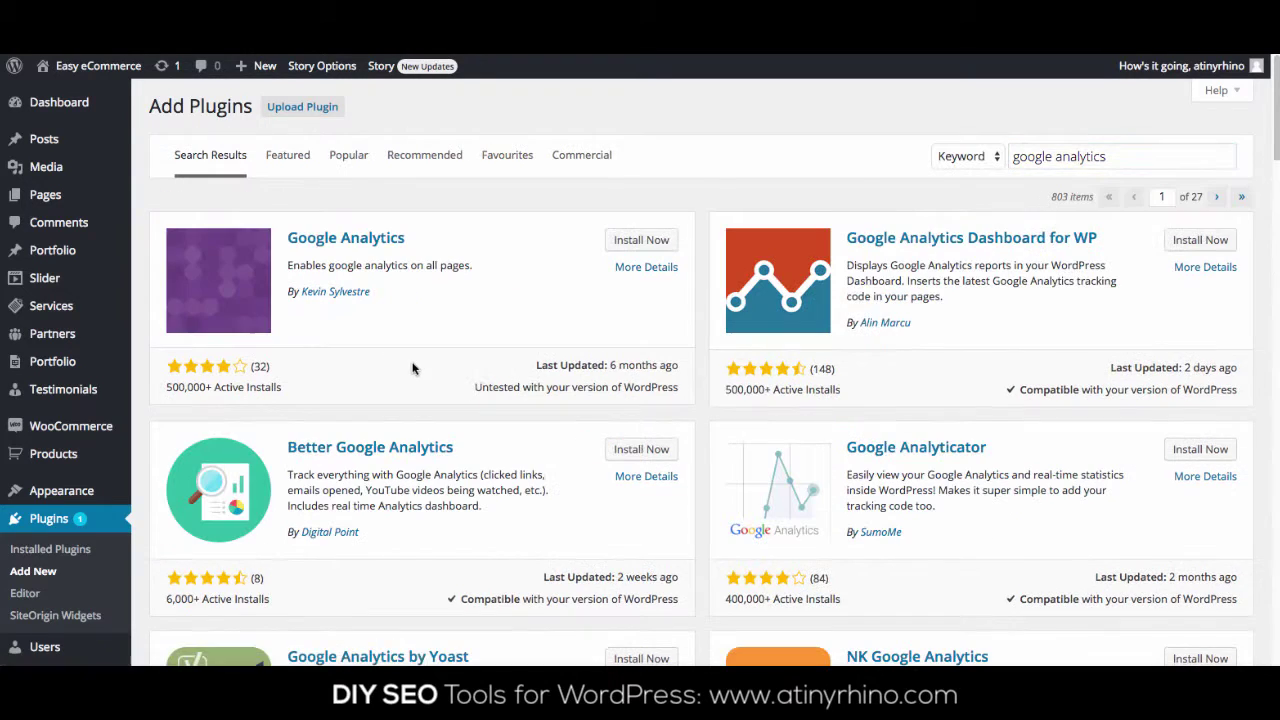
left_click(1196, 243)
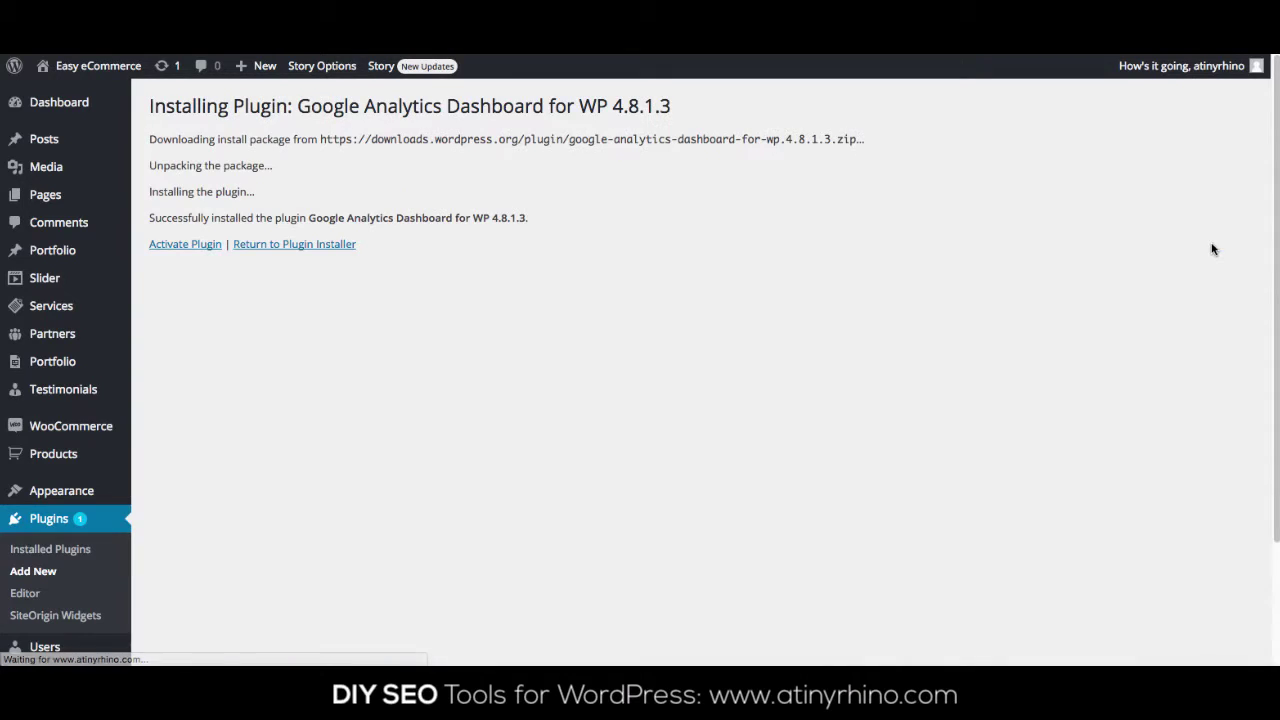
left_click(159, 249)
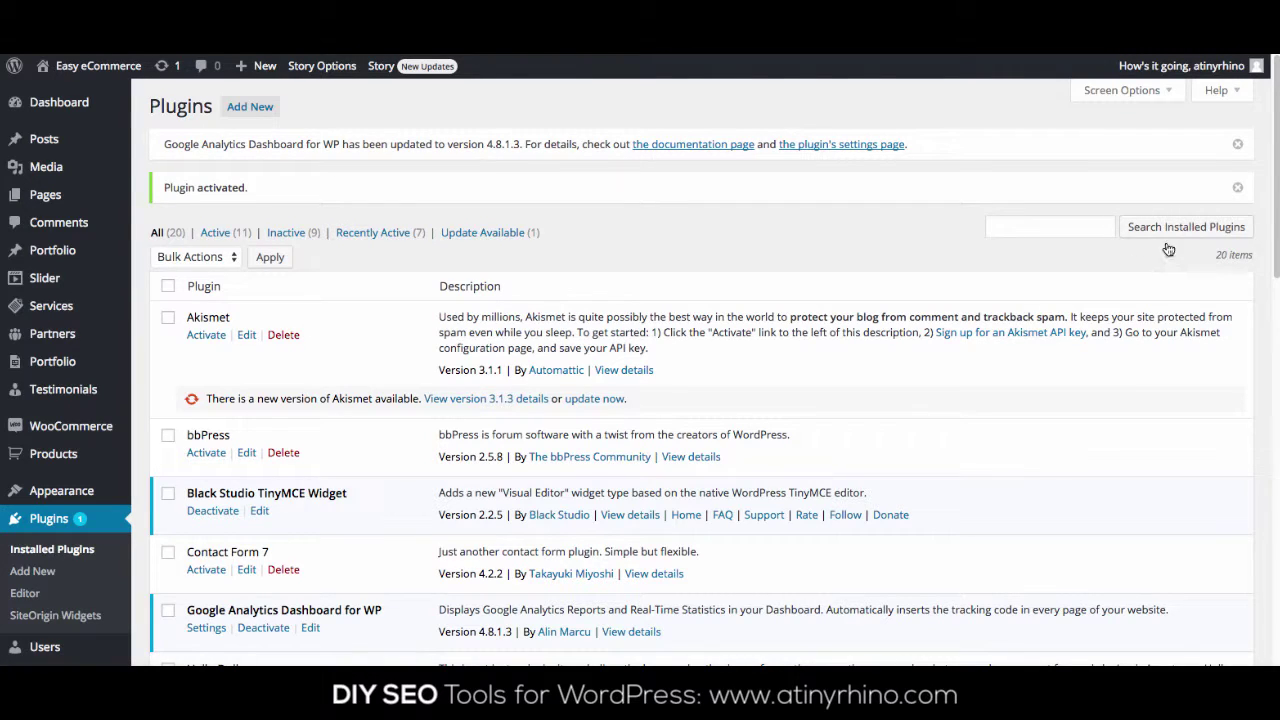
Open Google Analytics > General Settings from the admin sidebar
scroll(940, 436, "down", 4)
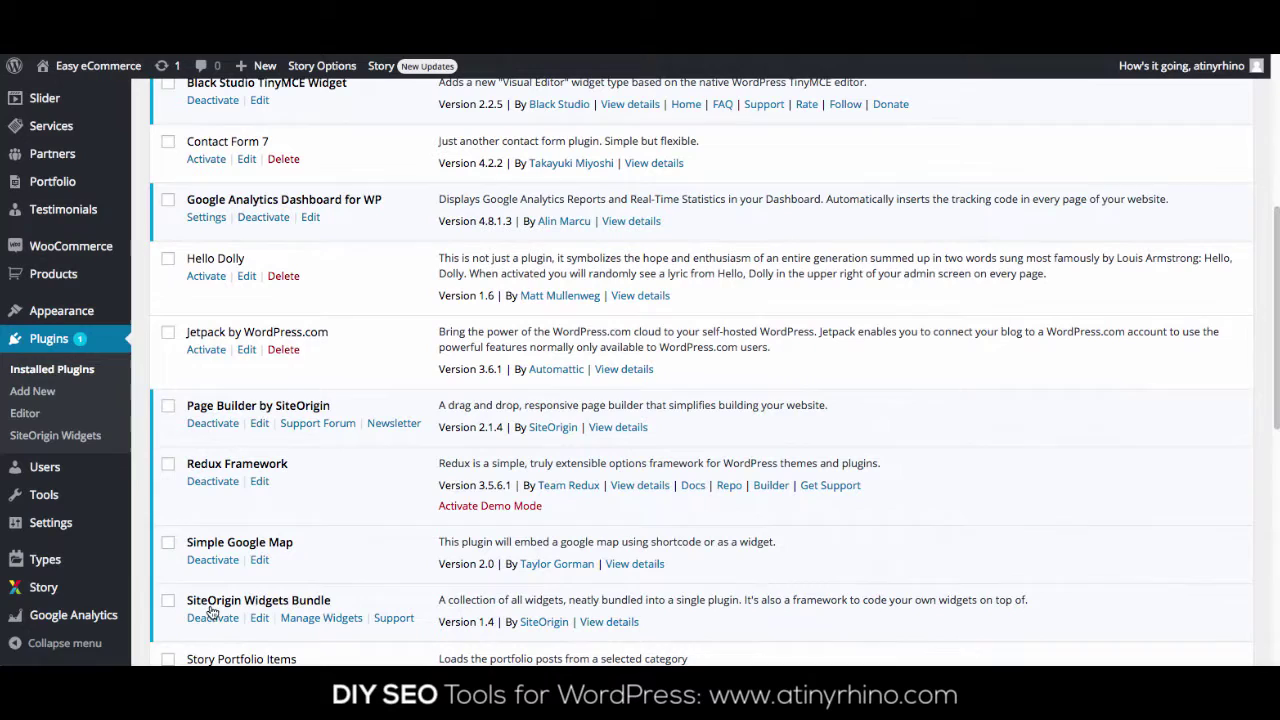
mouse_move(90, 621)
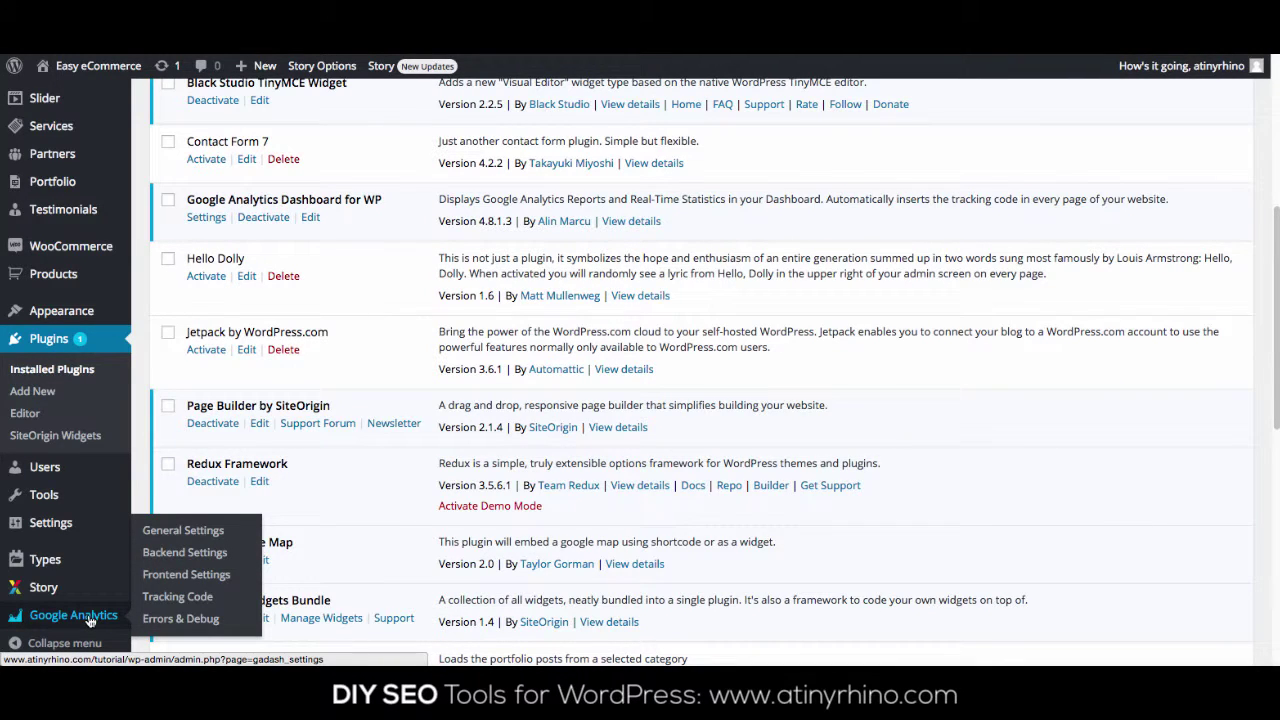
left_click(189, 532)
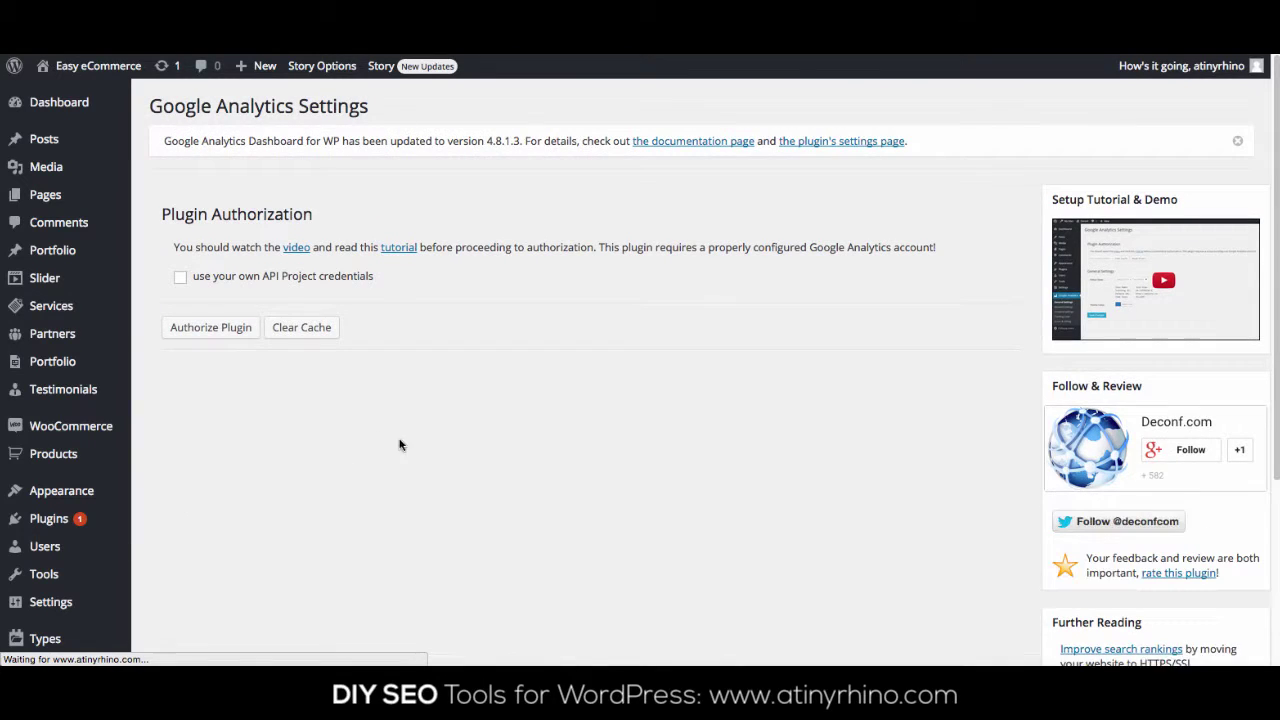
Get a Google access code in a new tab, paste it into Access Code and save it
left_click(208, 329)
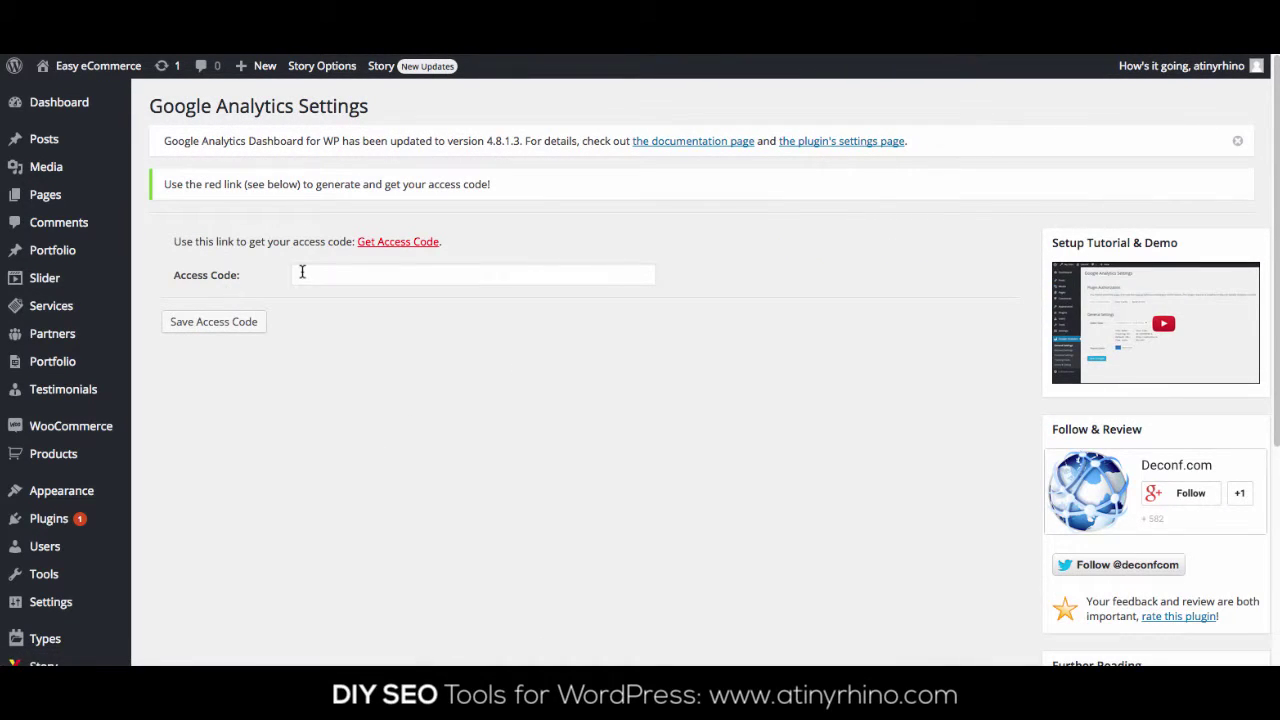
right_click(395, 244)
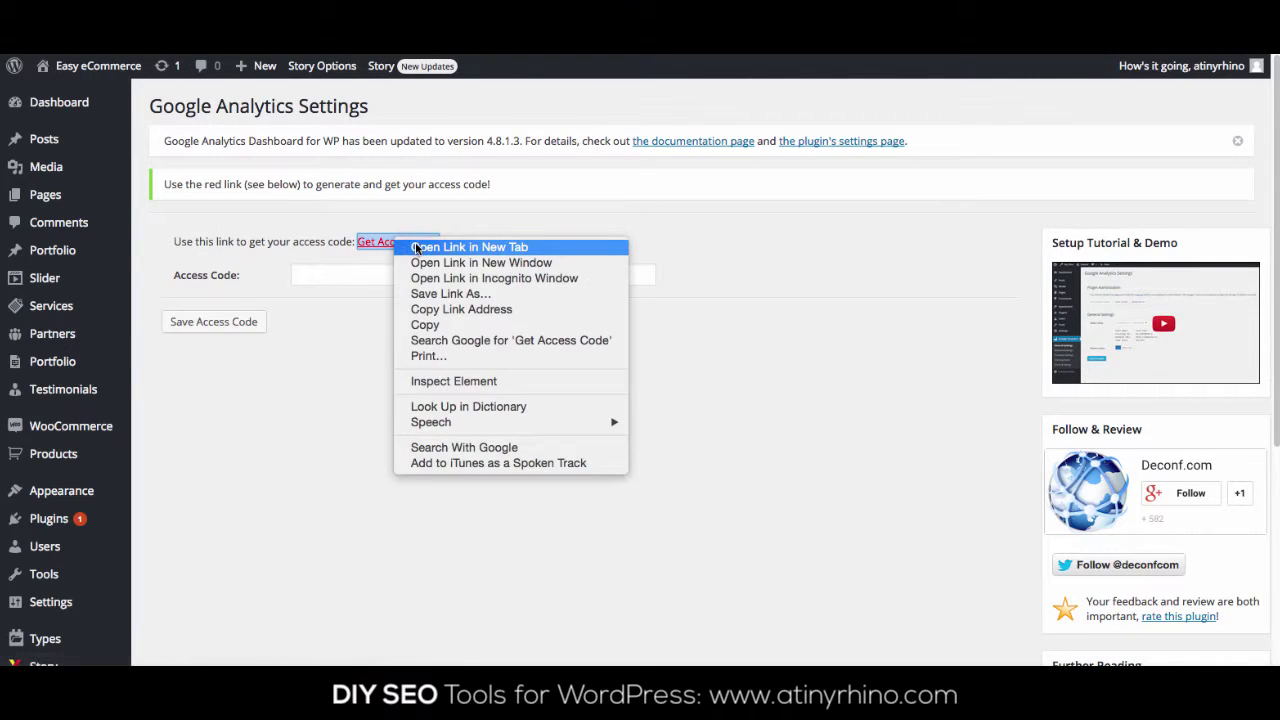
left_click(417, 247)
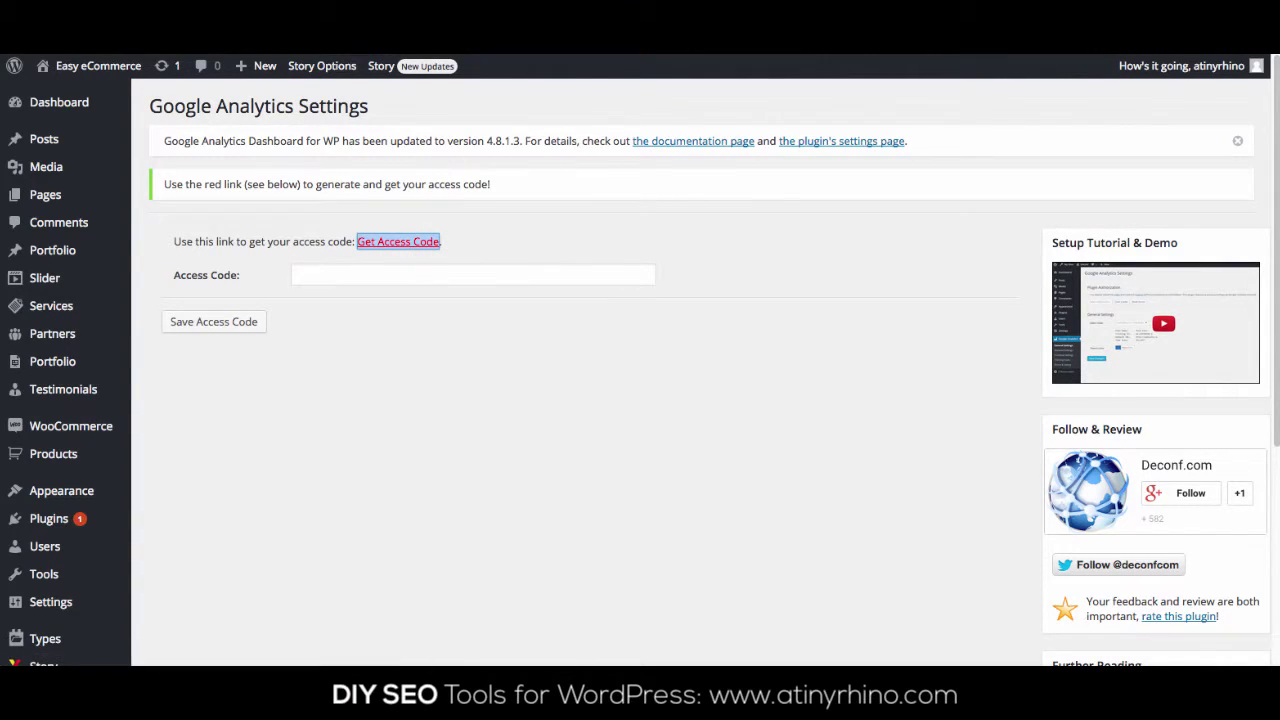
key("ctrl+Tab")
left_click(300, 275)
type("4/Jr_16ylaXNoKTUJ6oReOk81rel4Zo1-ZN_peToVs7hM")
left_click(218, 324)
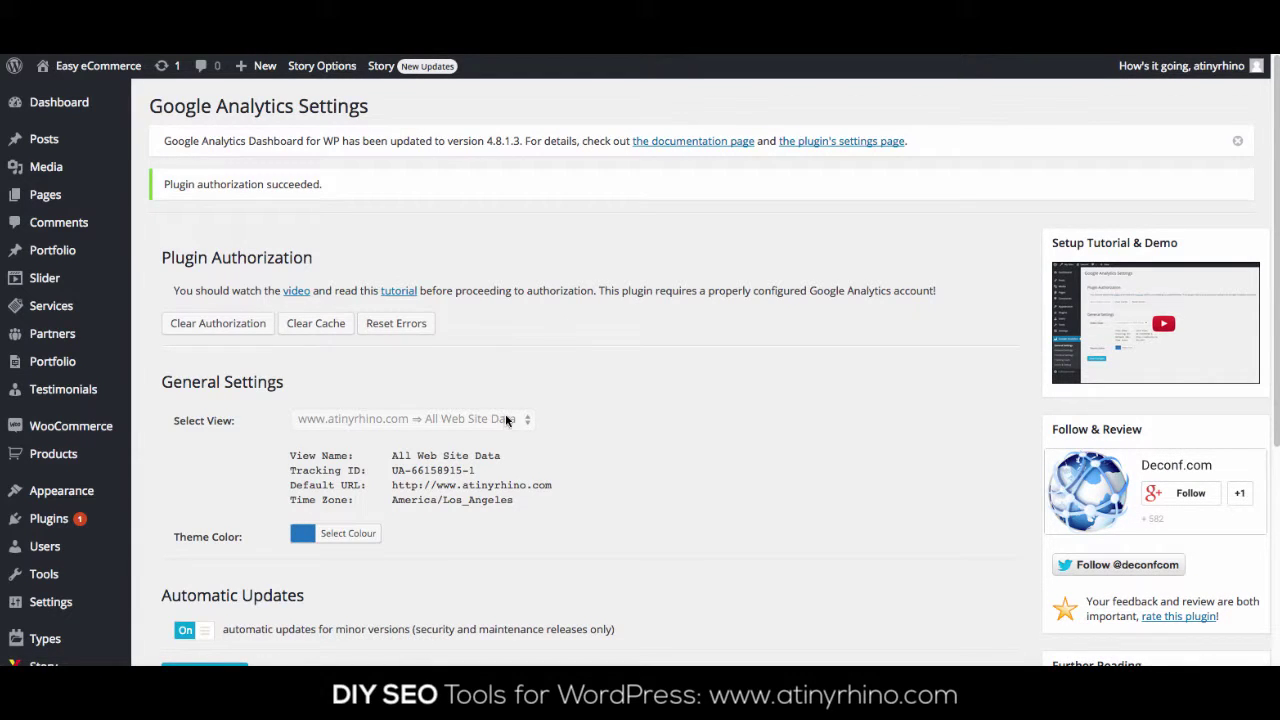
Keep the blue theme colour and save the Google Analytics general settings
left_click(341, 537)
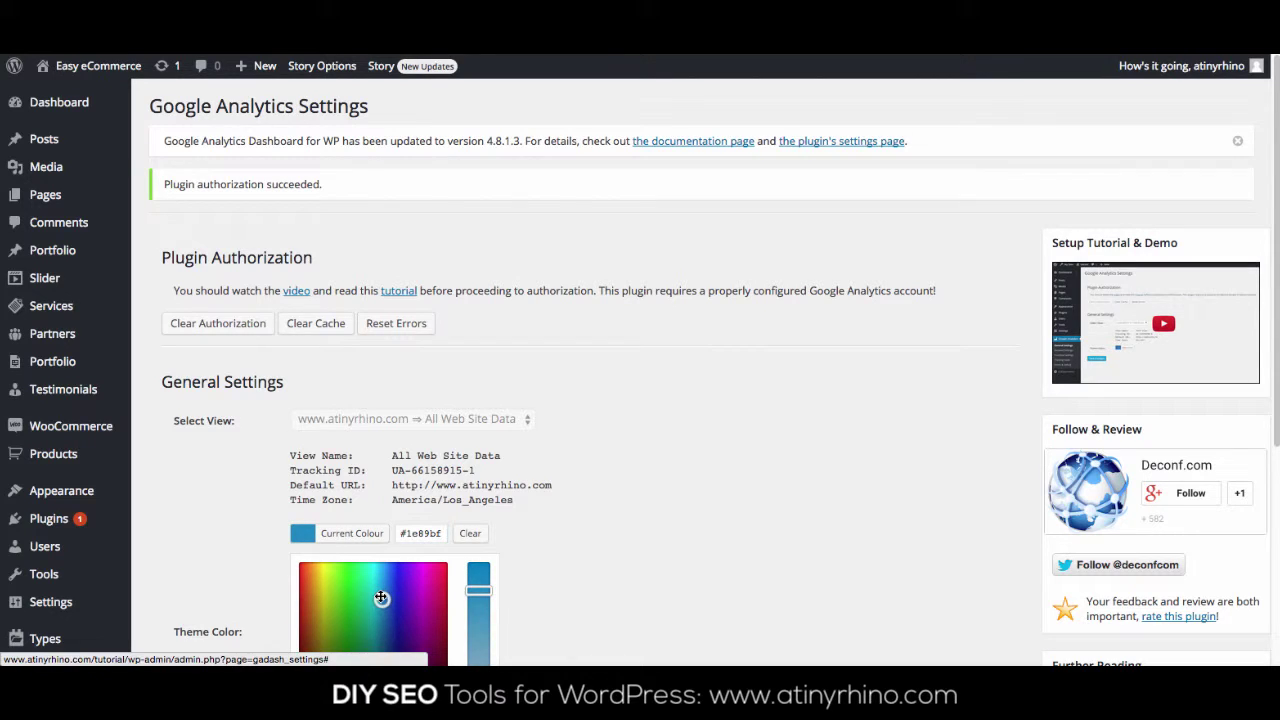
left_click(560, 540)
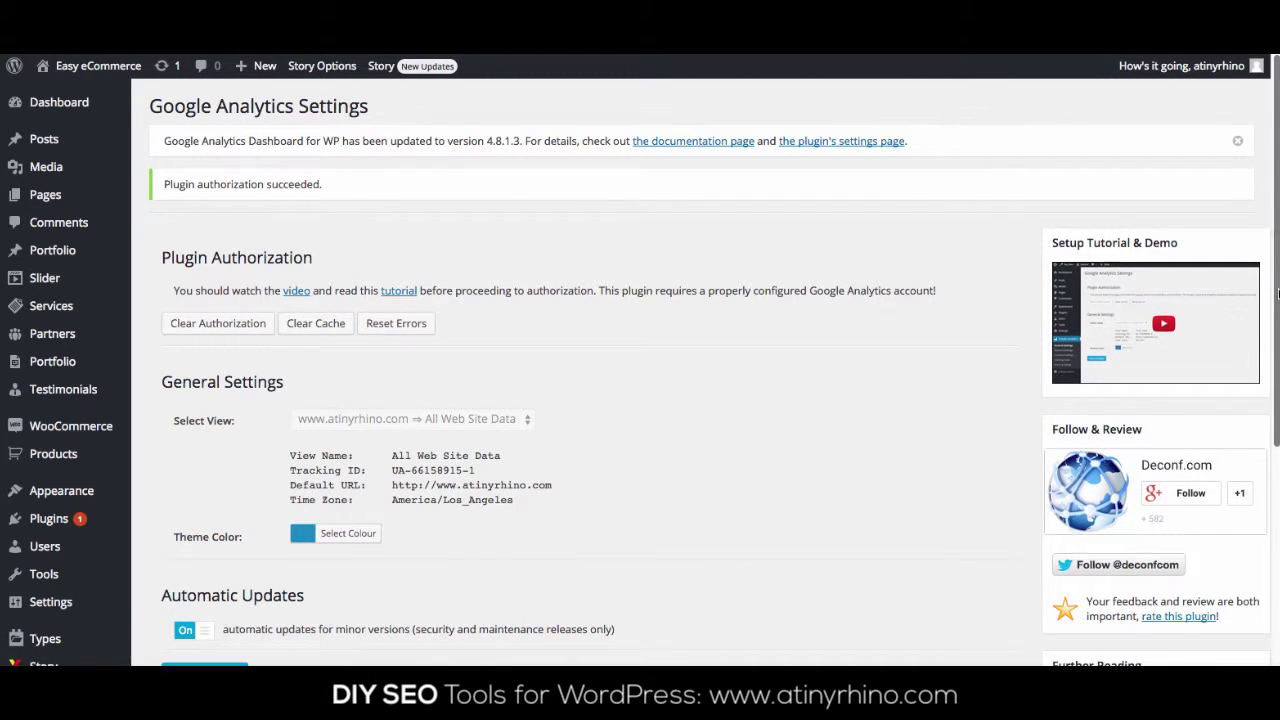
scroll(1277, 292, "down", 3)
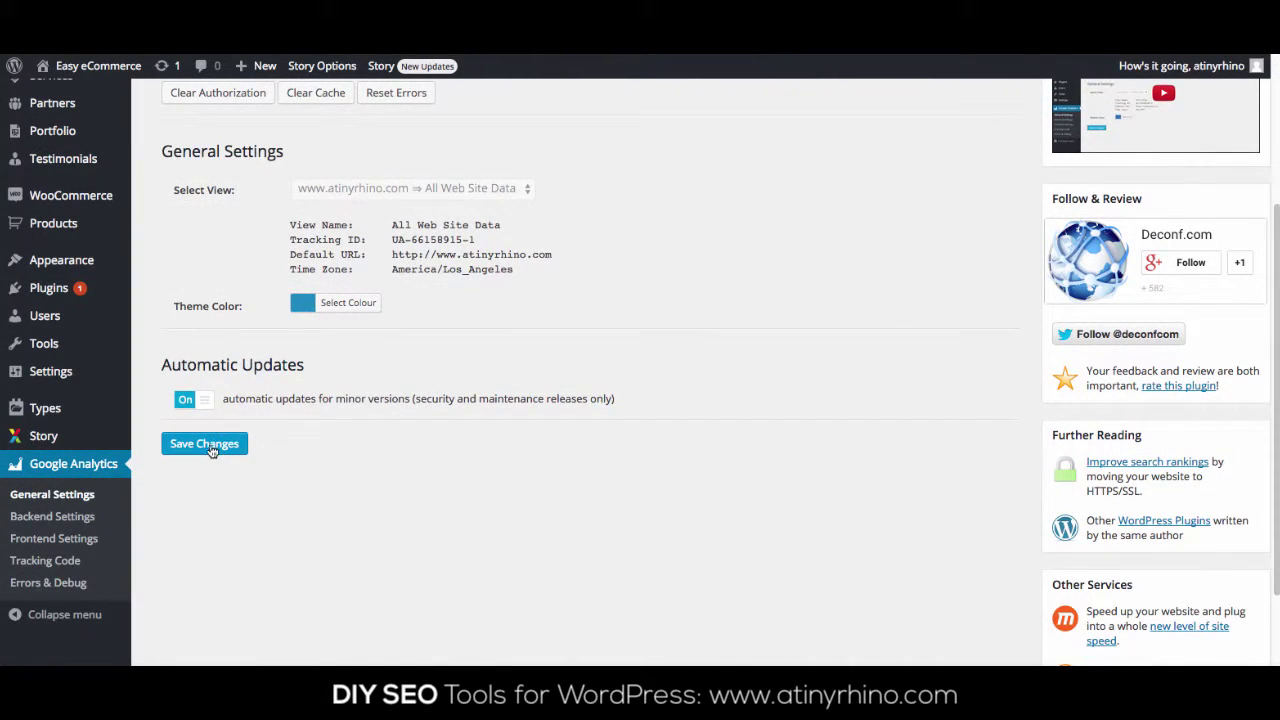
left_click(208, 444)
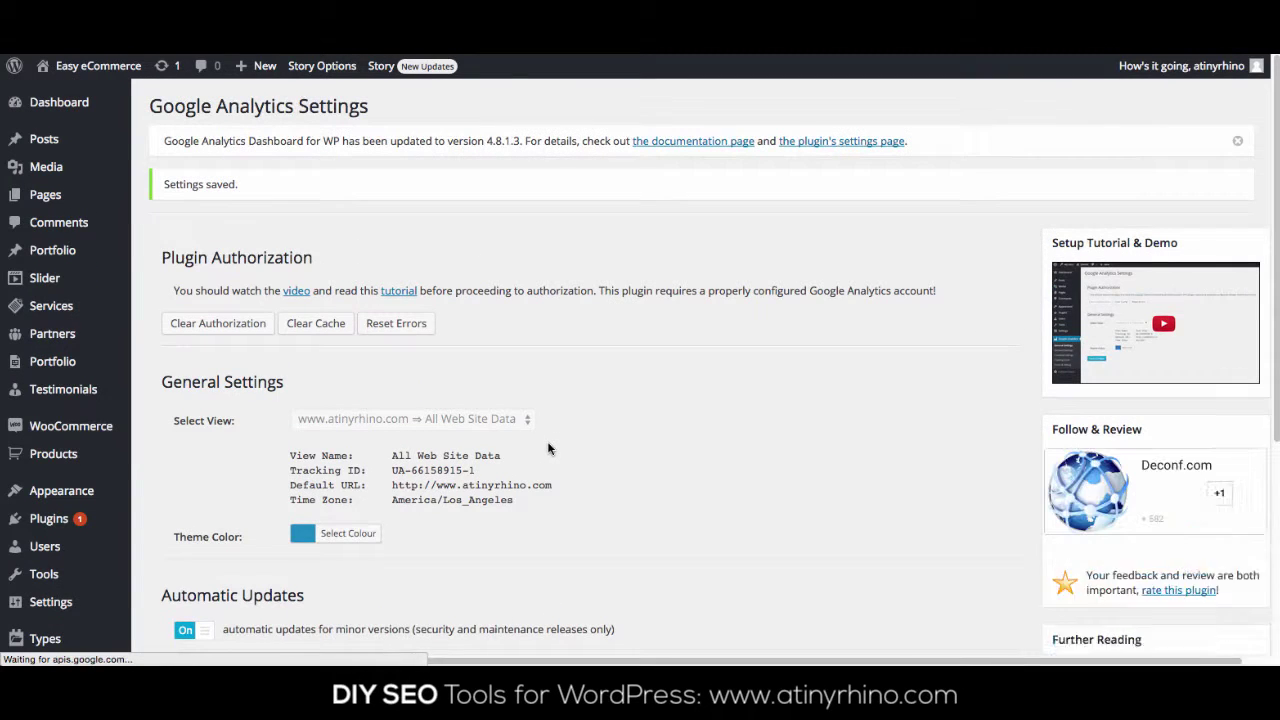
Move the Google Analytics Dashboard widget above Activity and dismiss the plugin update notice
mouse_move(83, 110)
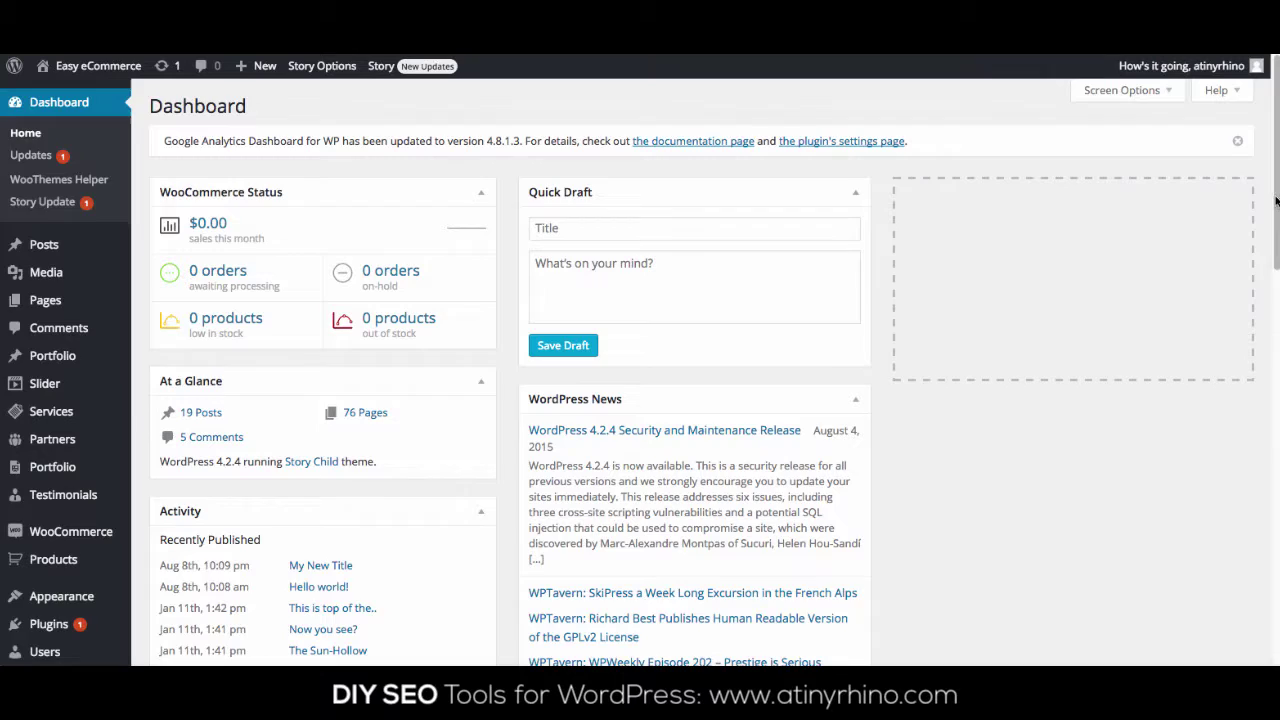
left_click_drag(1275, 200, 1275, 600)
left_click_drag(353, 224, 443, 209)
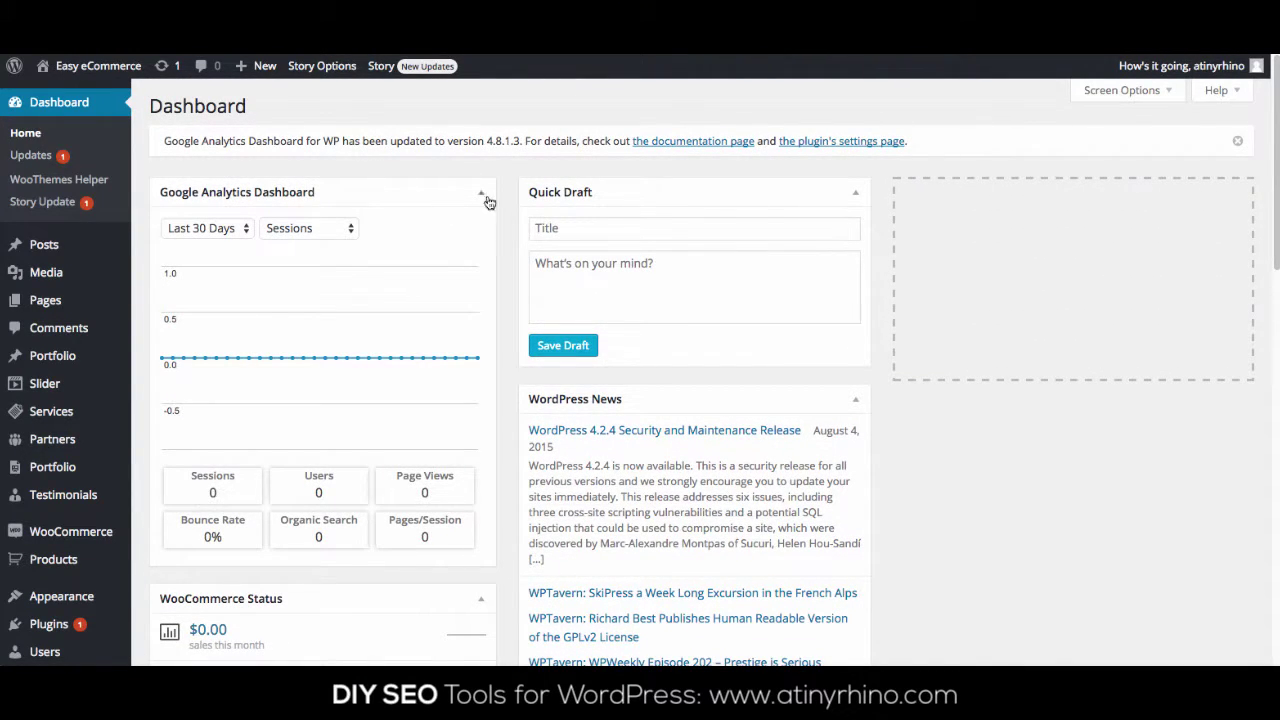
left_click(1238, 143)
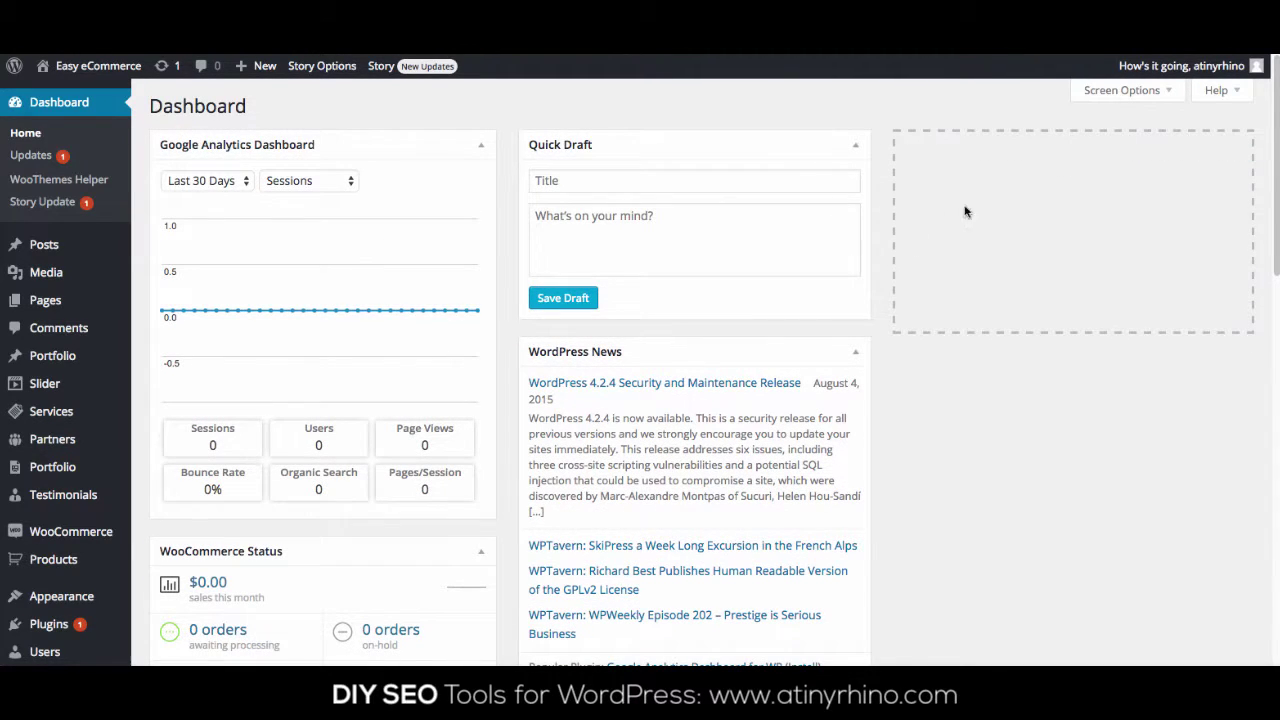
Re-tick Google Analytics Dashboard in Screen Options and collapse the panel
left_click(1119, 94)
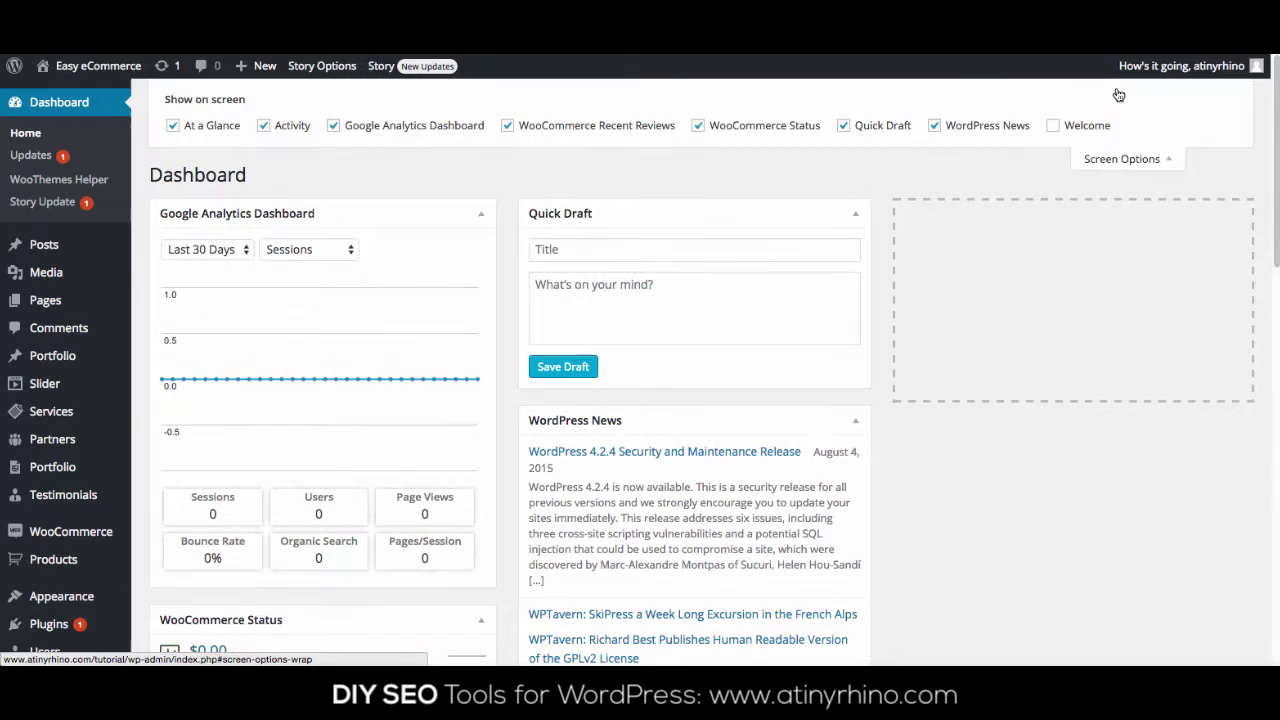
left_click_drag(372, 127, 481, 131)
left_click(481, 131)
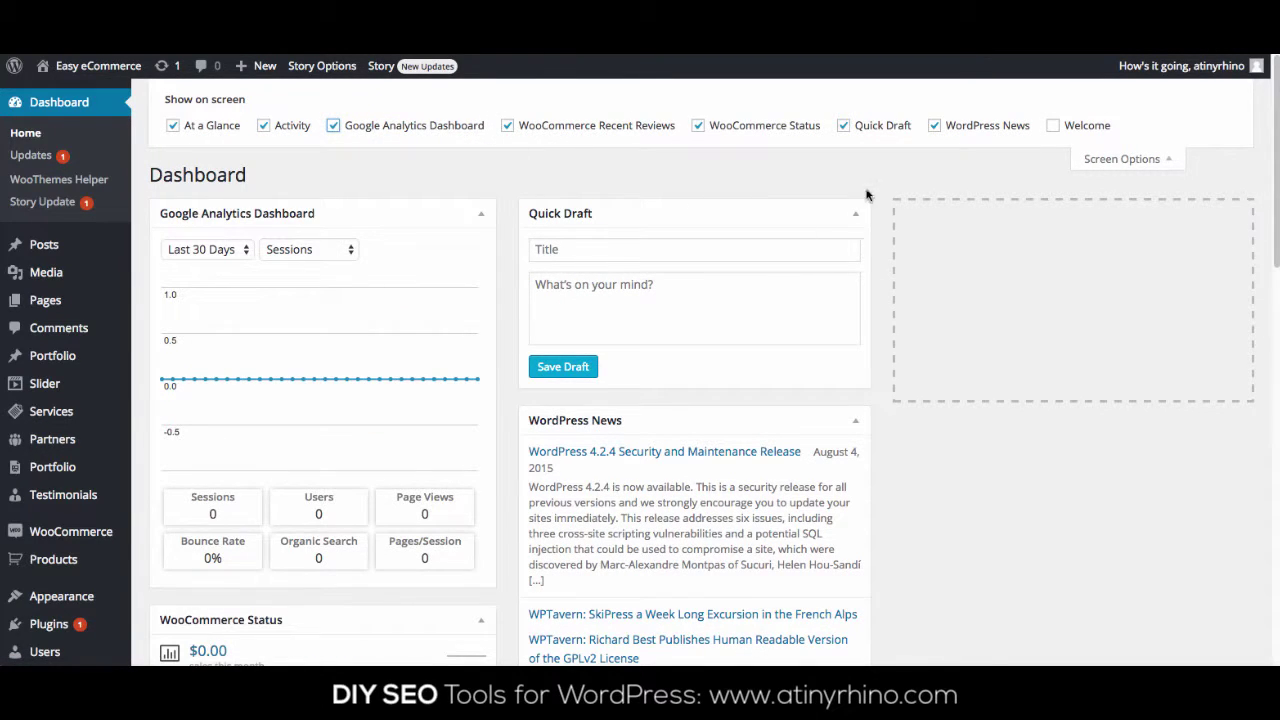
left_click(1088, 162)
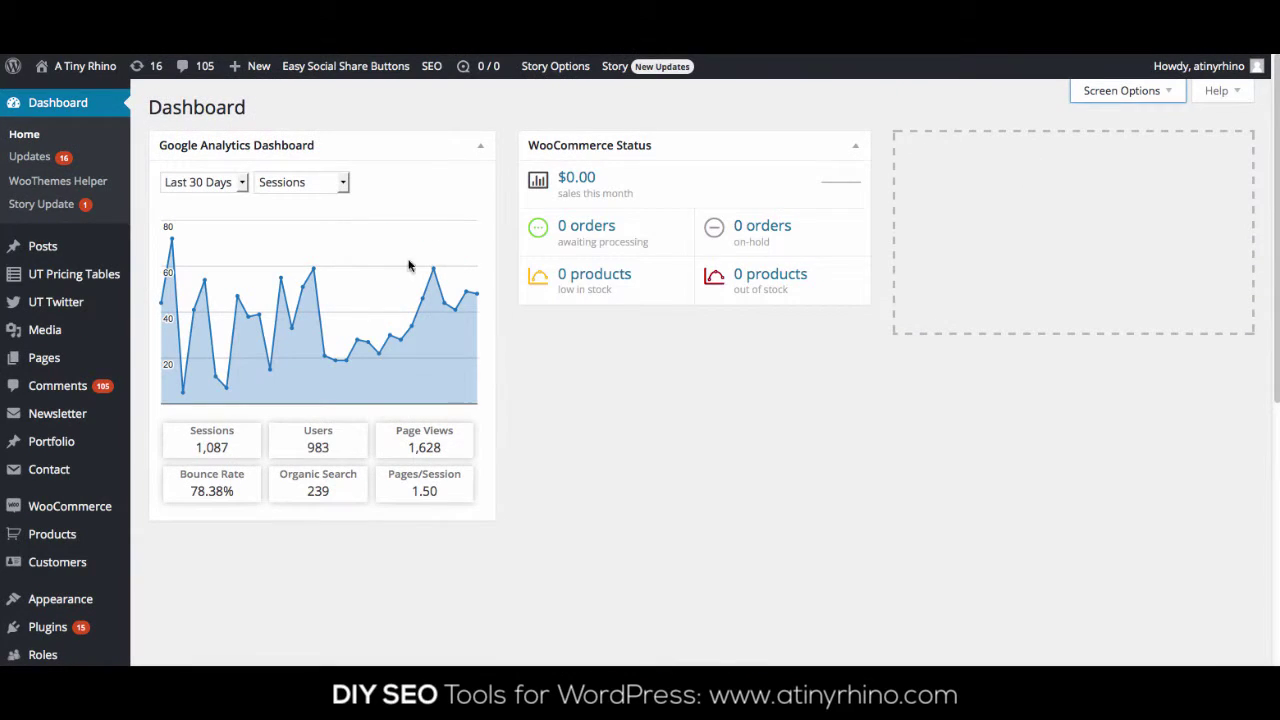
left_click(343, 183)
left_click(305, 301)
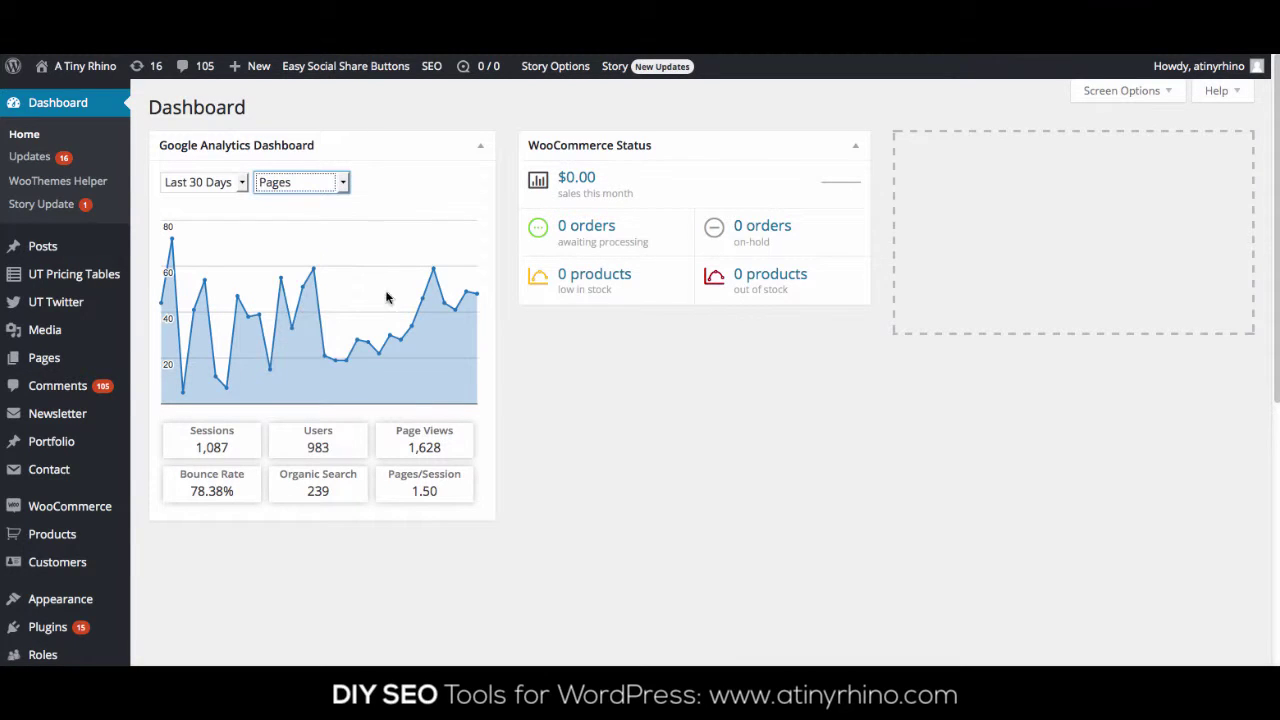
left_click(396, 232)
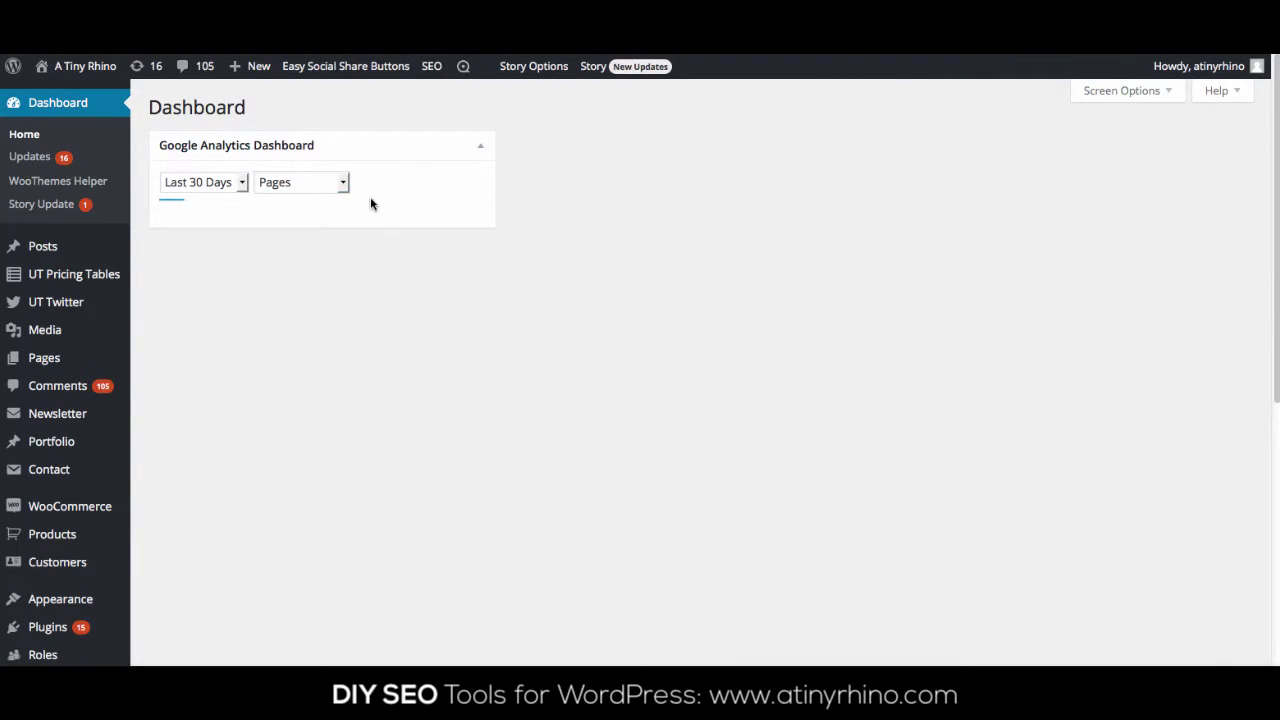
left_click(341, 184)
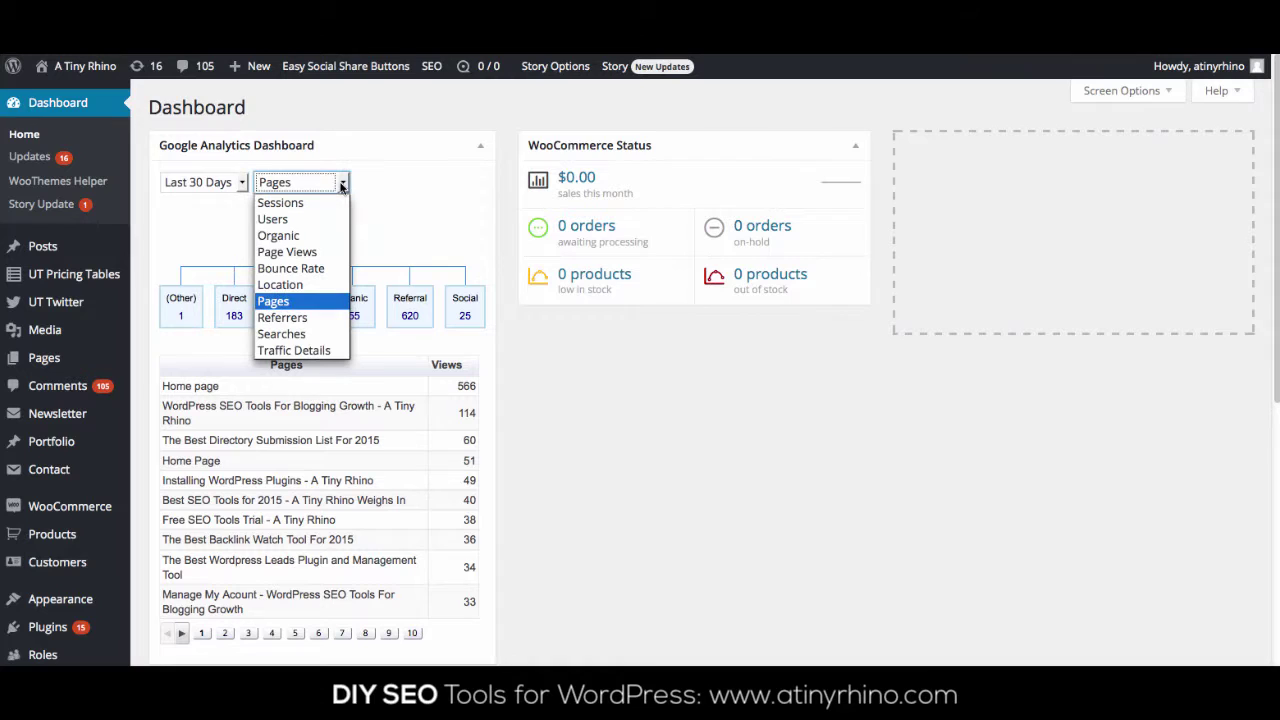
left_click(300, 318)
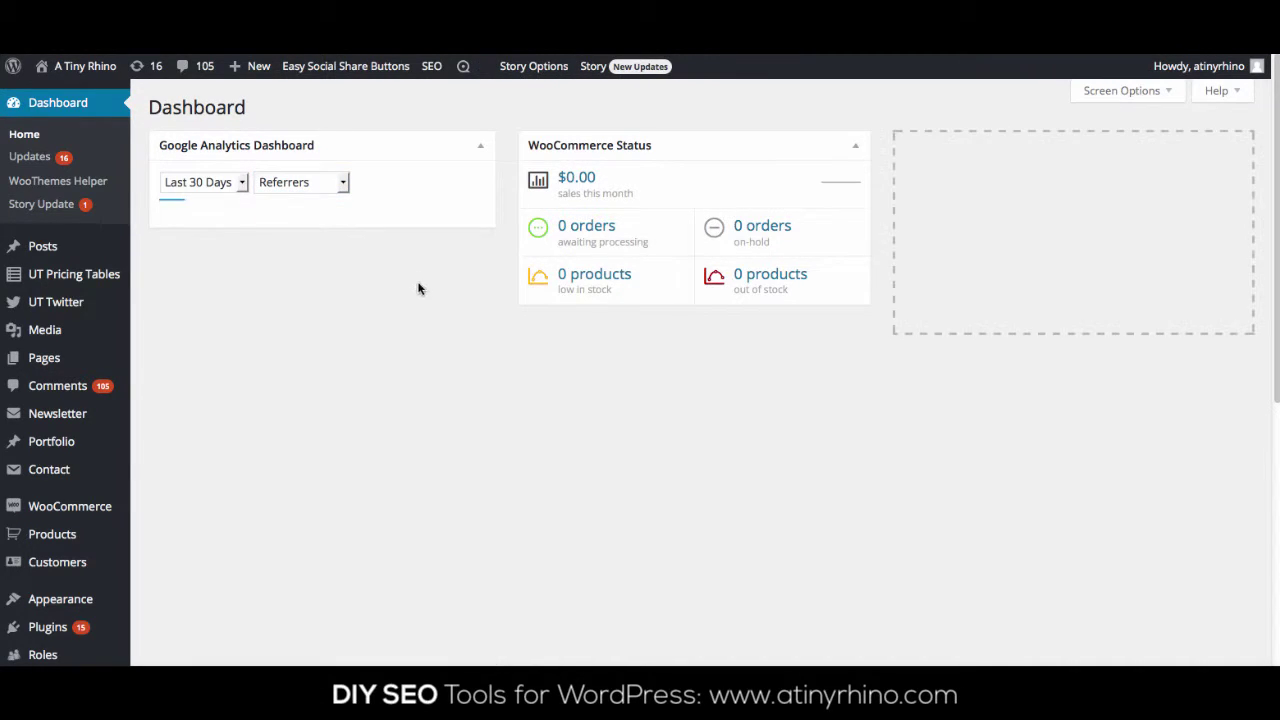
left_click(338, 182)
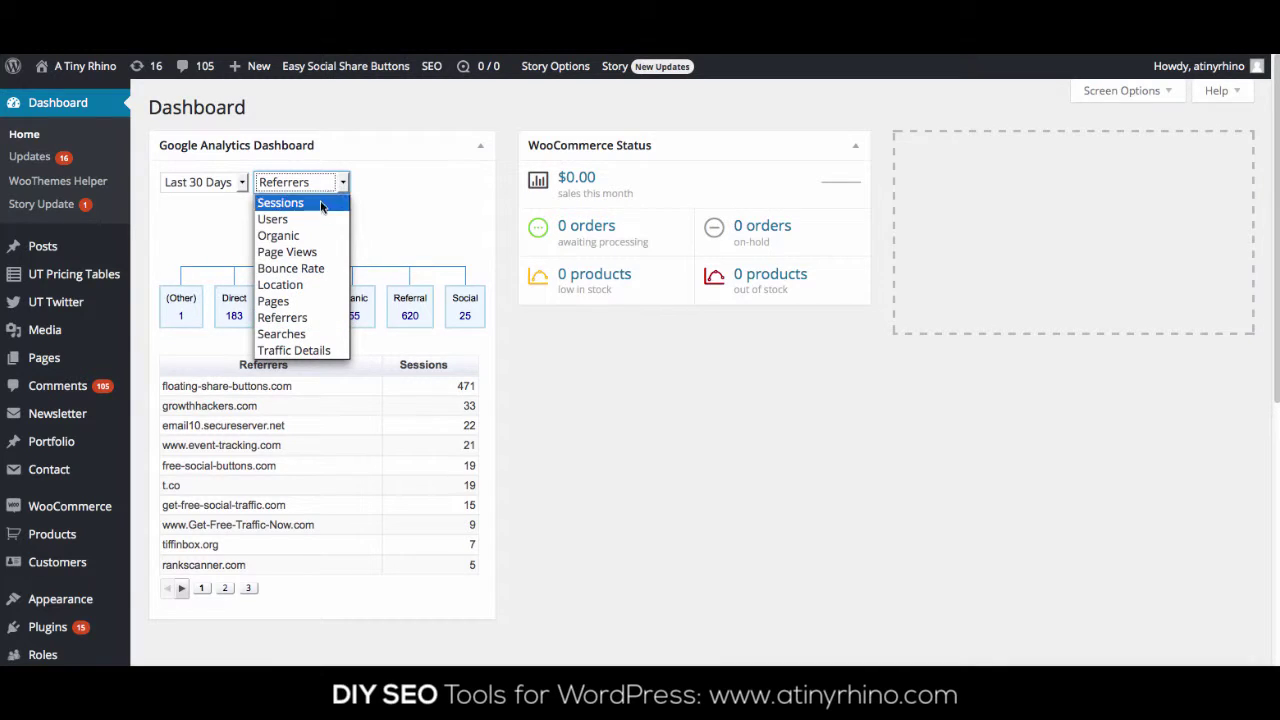
left_click(310, 236)
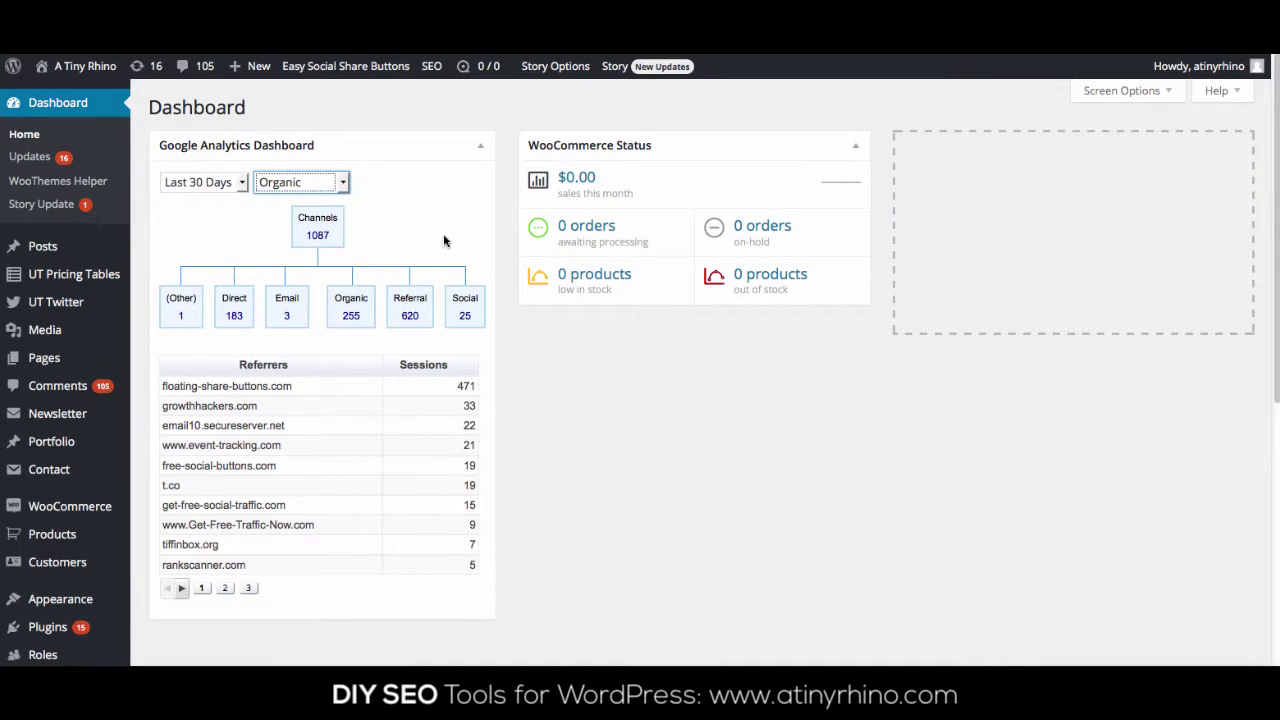
left_click(342, 183)
left_click(318, 285)
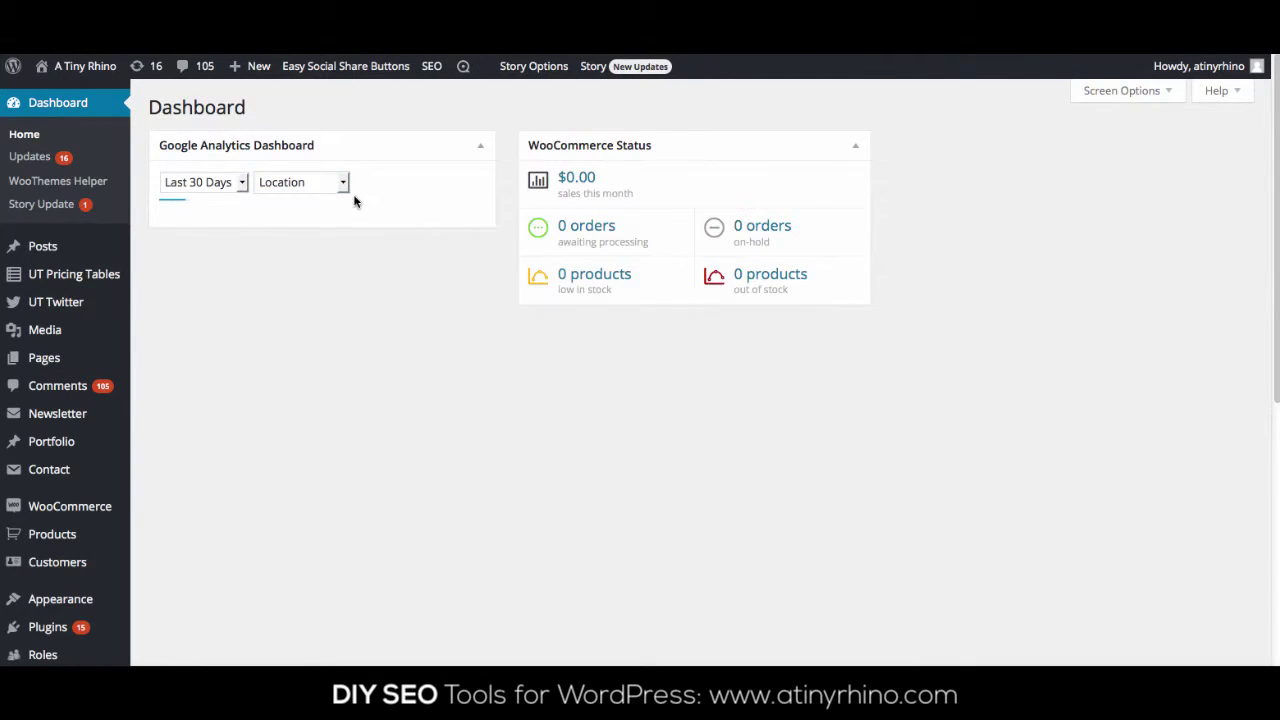
left_click(328, 182)
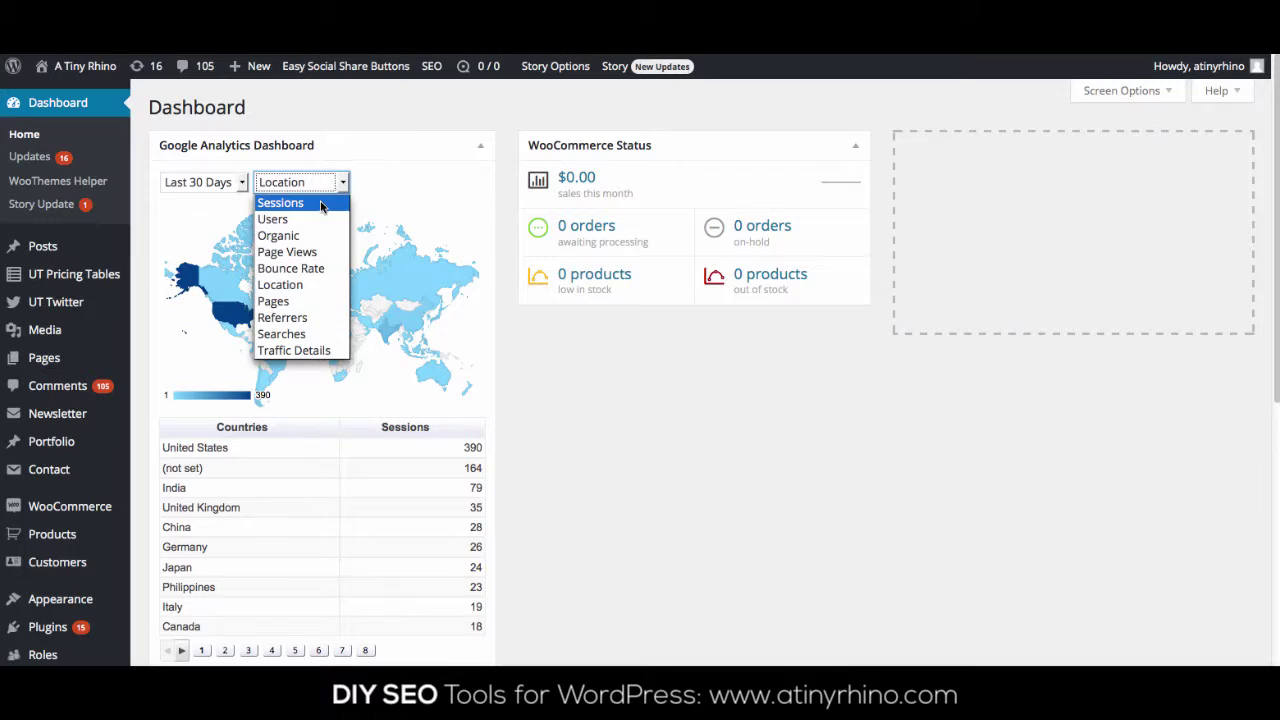
left_click(320, 350)
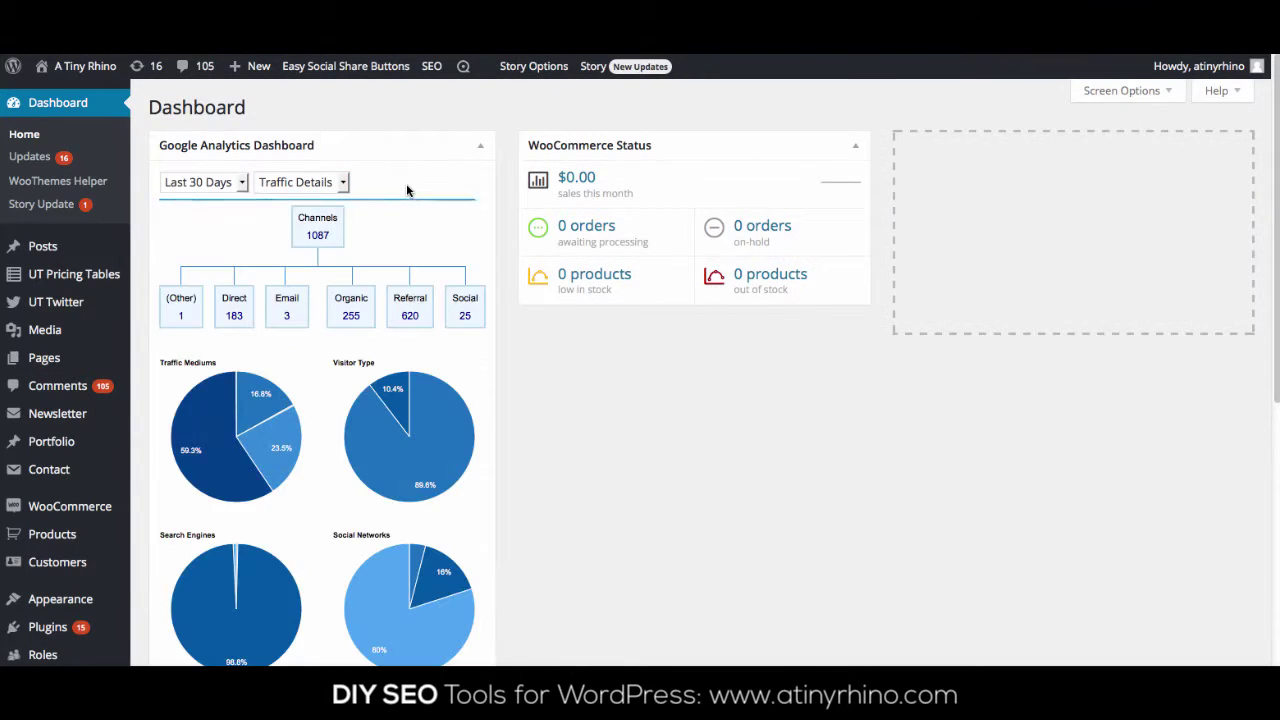
mouse_move(373, 438)
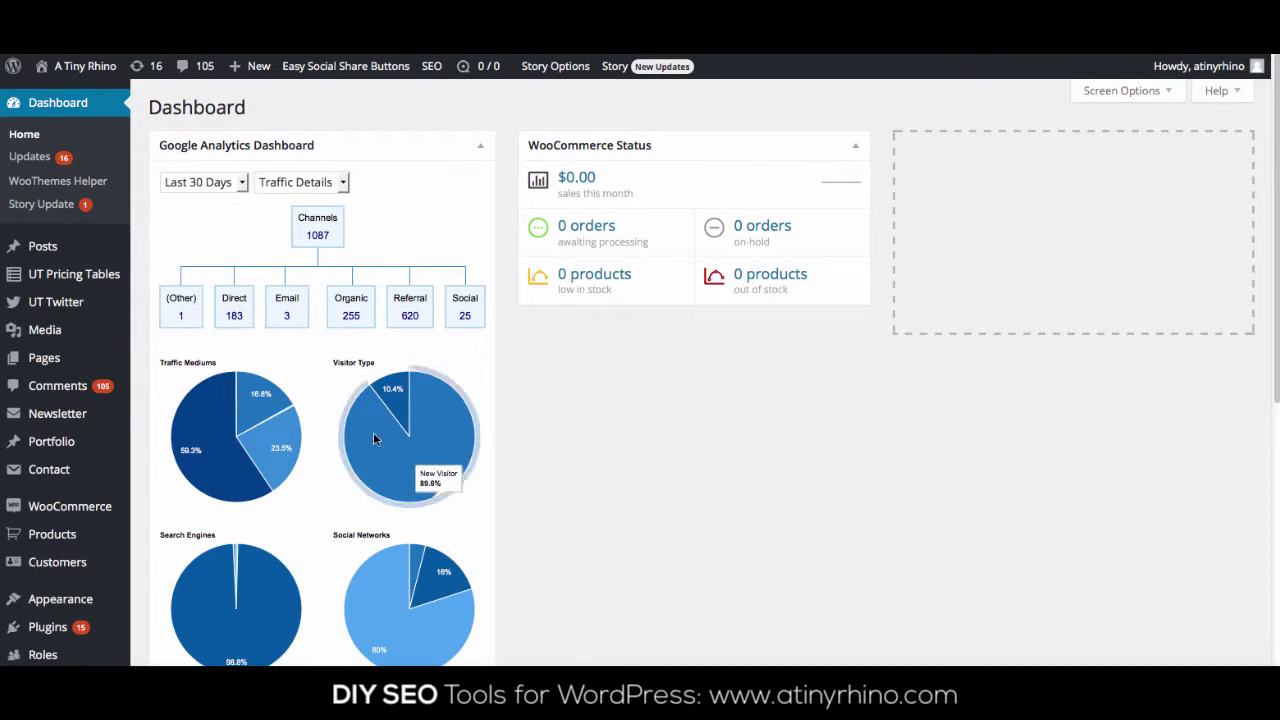
left_click(342, 186)
left_click(324, 203)
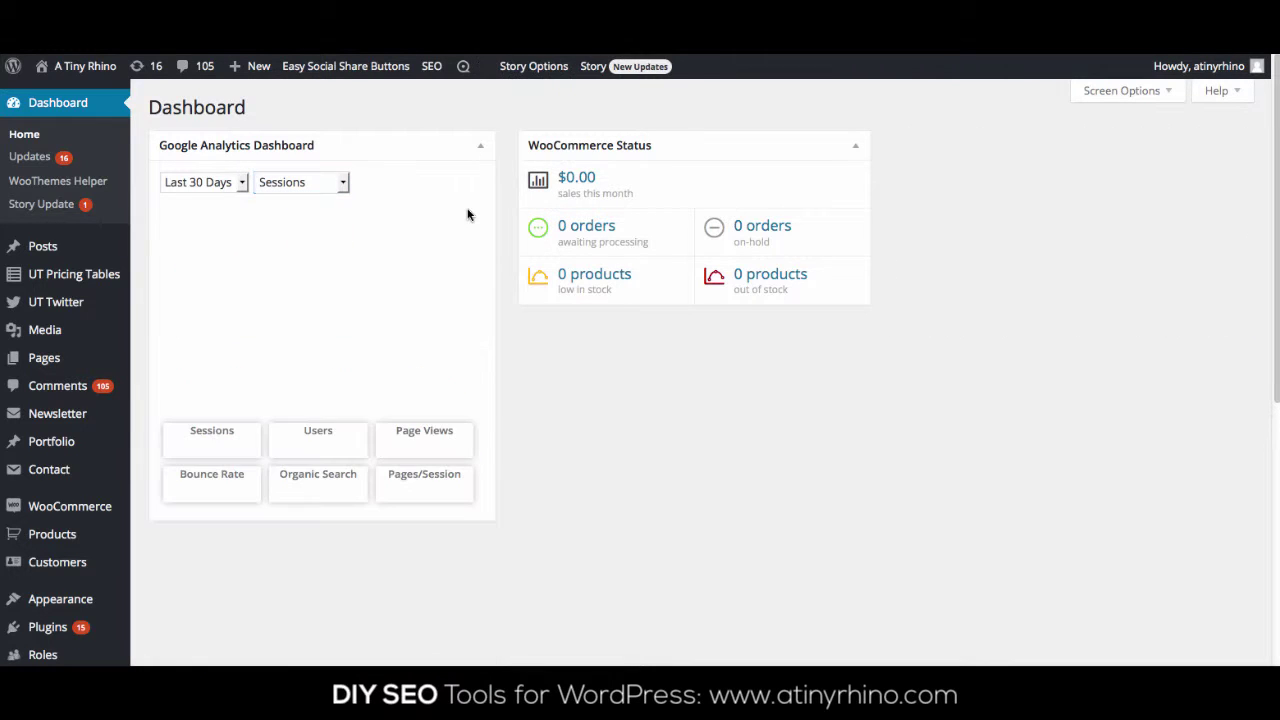
mouse_move(305, 272)
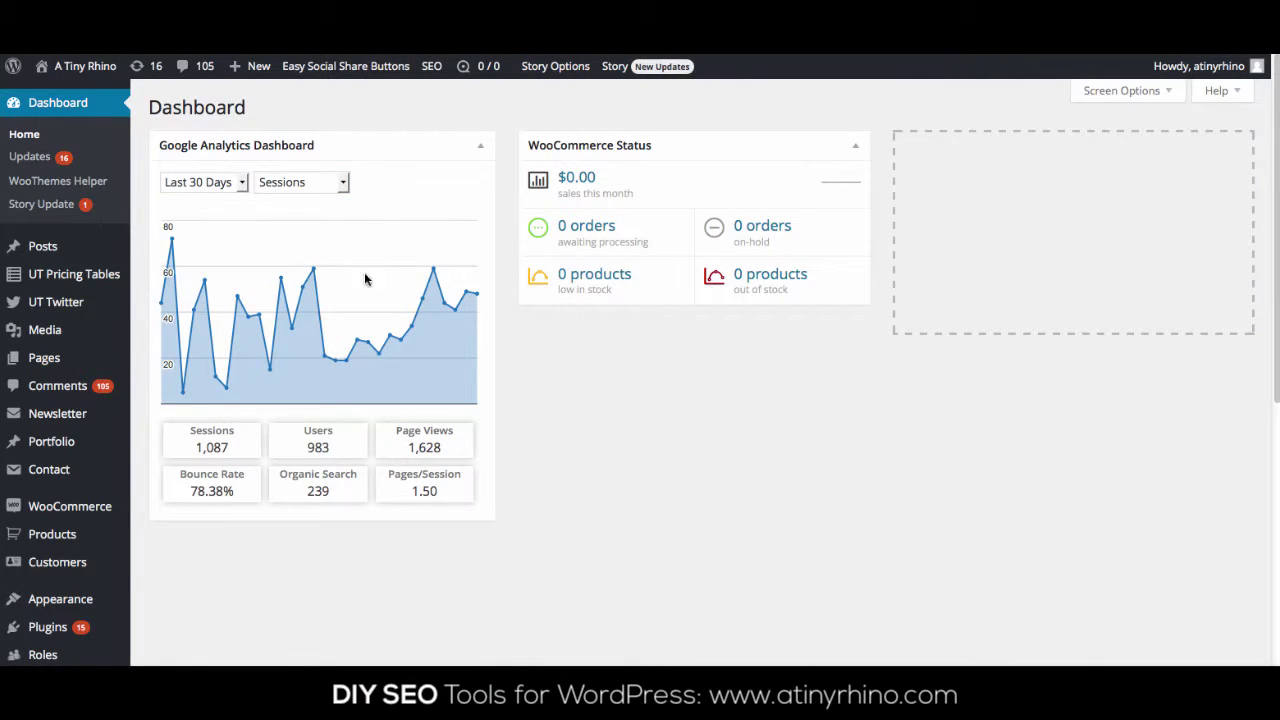
mouse_move(466, 296)
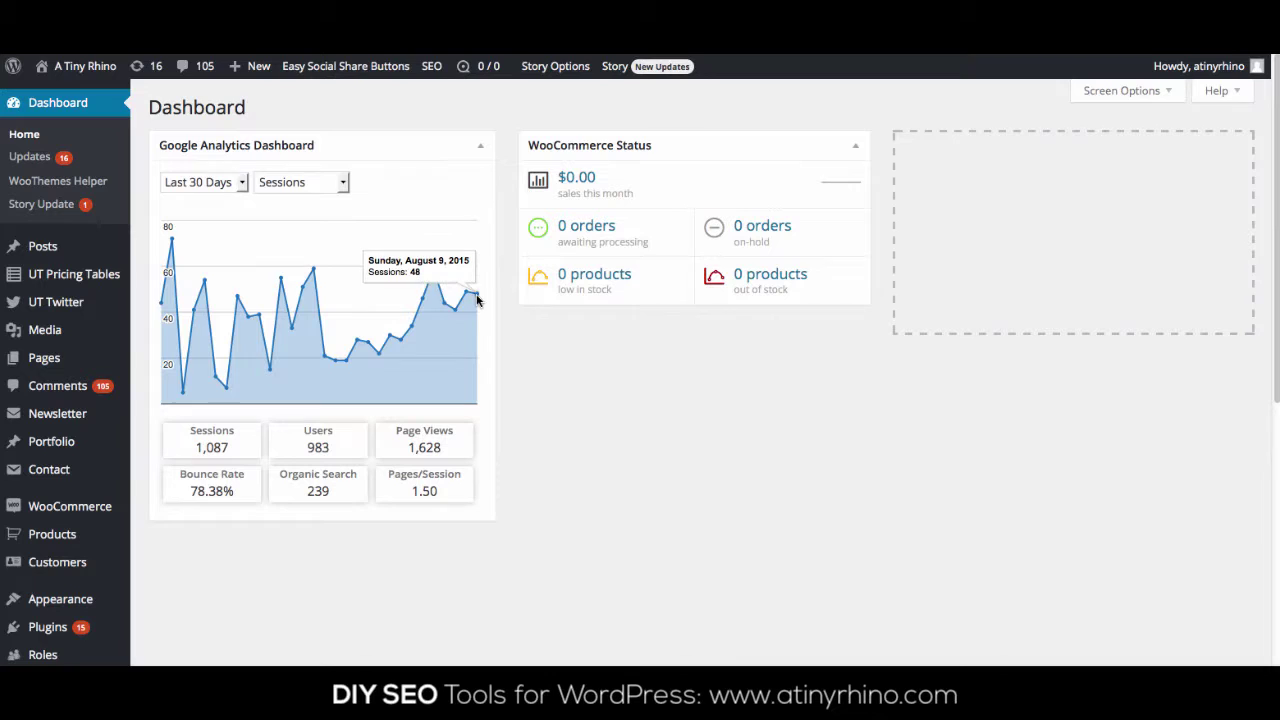
mouse_move(401, 343)
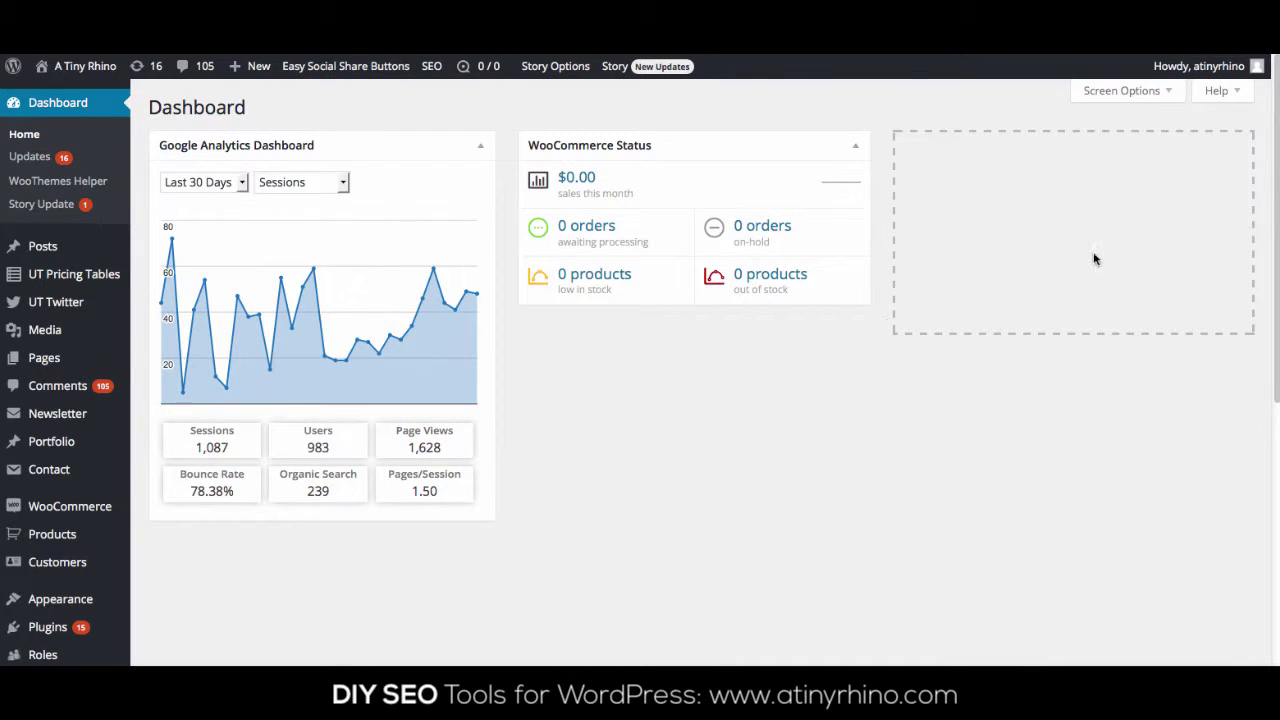
left_click(241, 183)
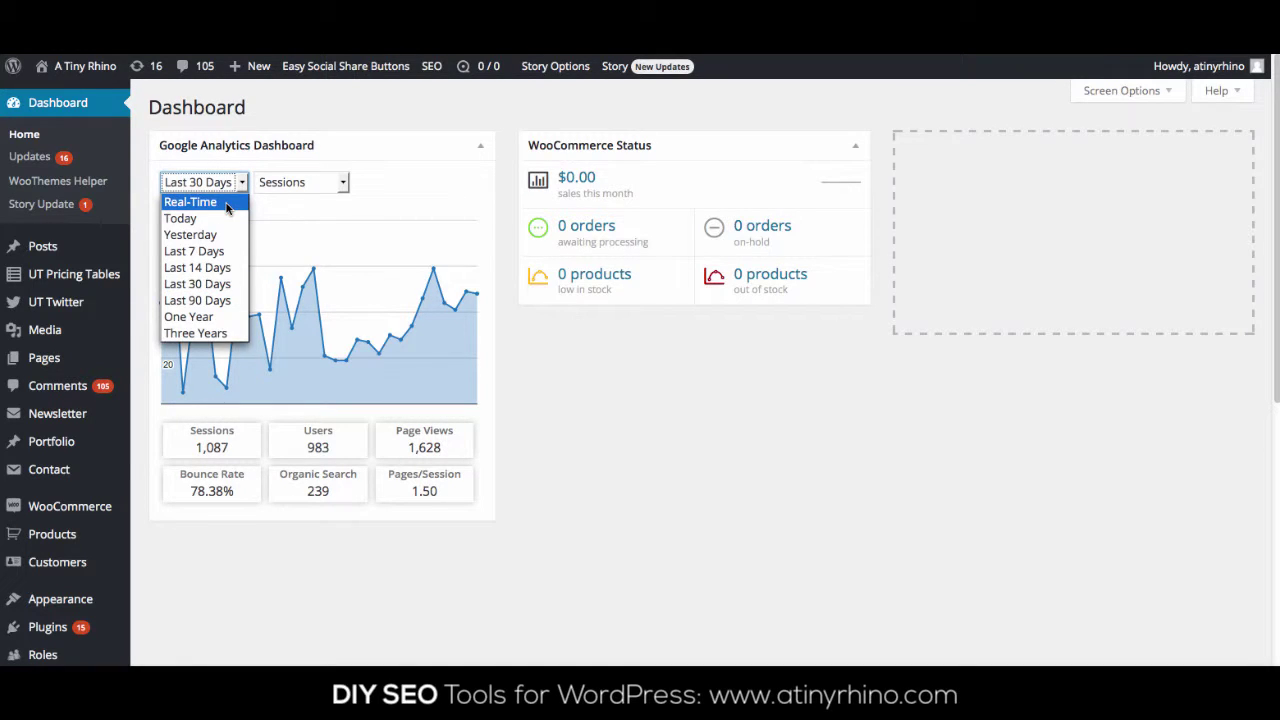
left_click(227, 203)
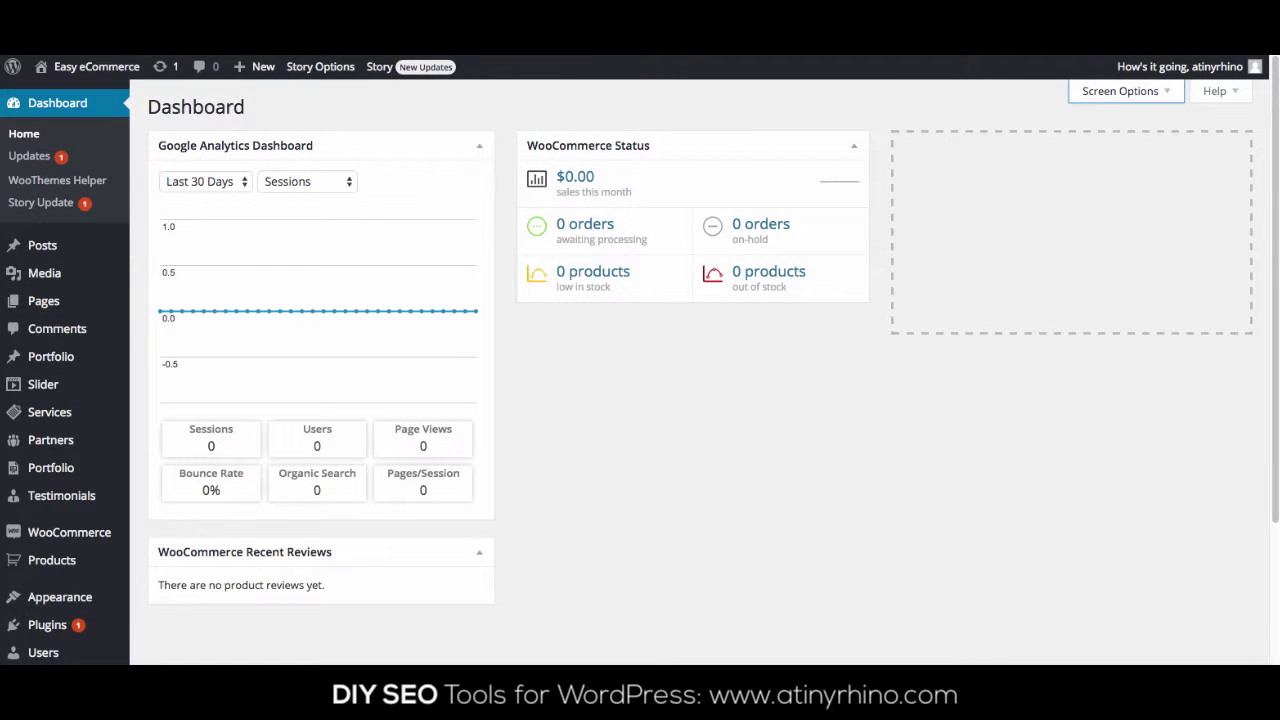
In the Posts list, open the Analytics report for My New Title
mouse_move(51, 252)
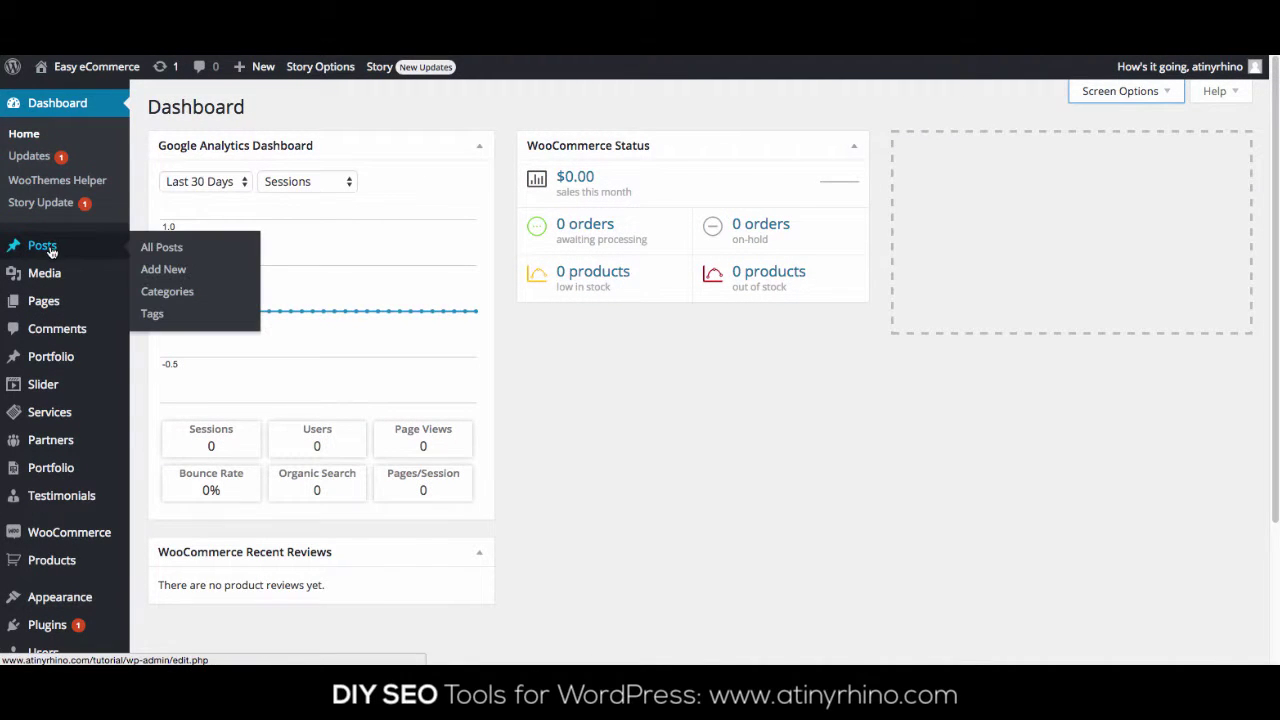
left_click(51, 252)
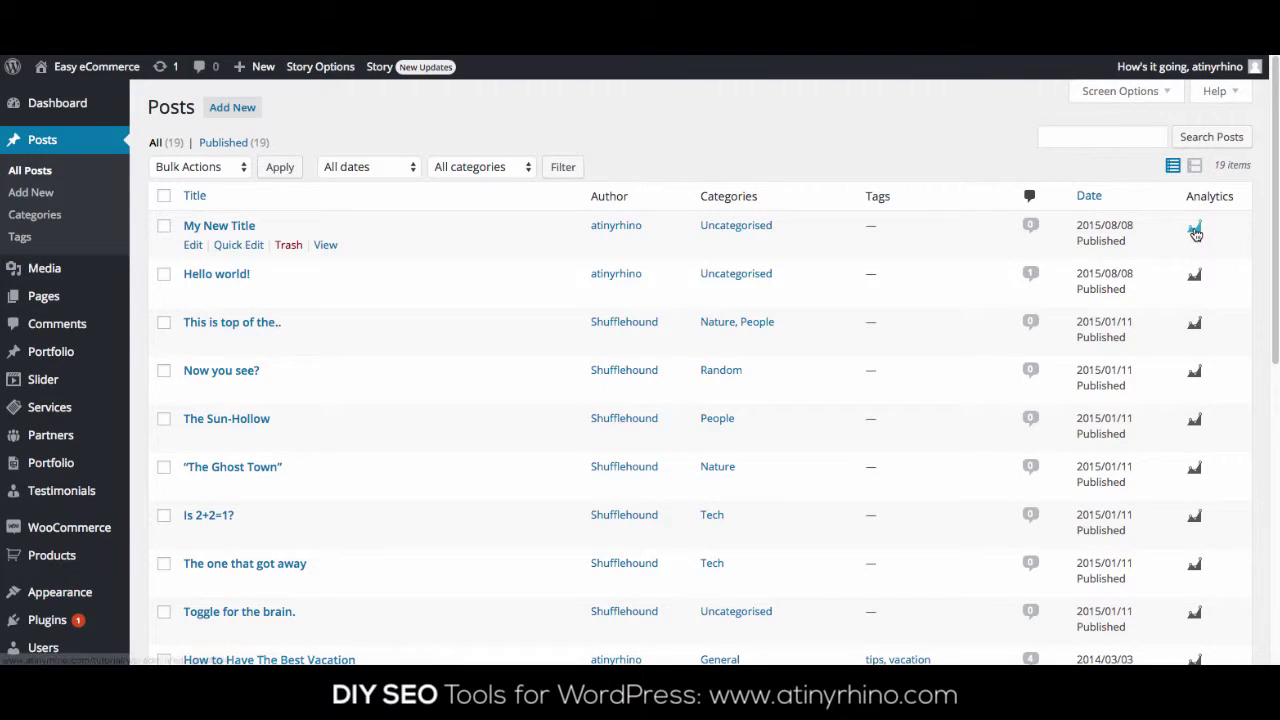
left_click(1194, 230)
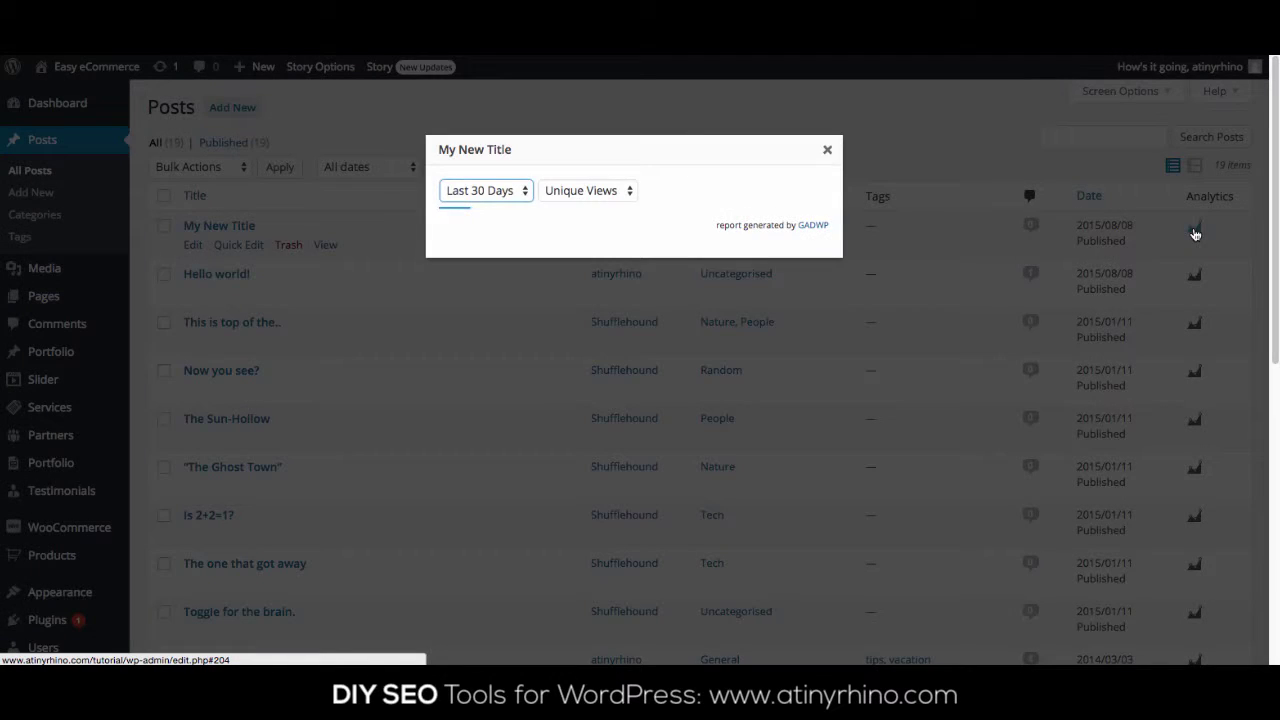
Review the report's date ranges, keep Unique Views as the metric, and close the popup
mouse_move(546, 322)
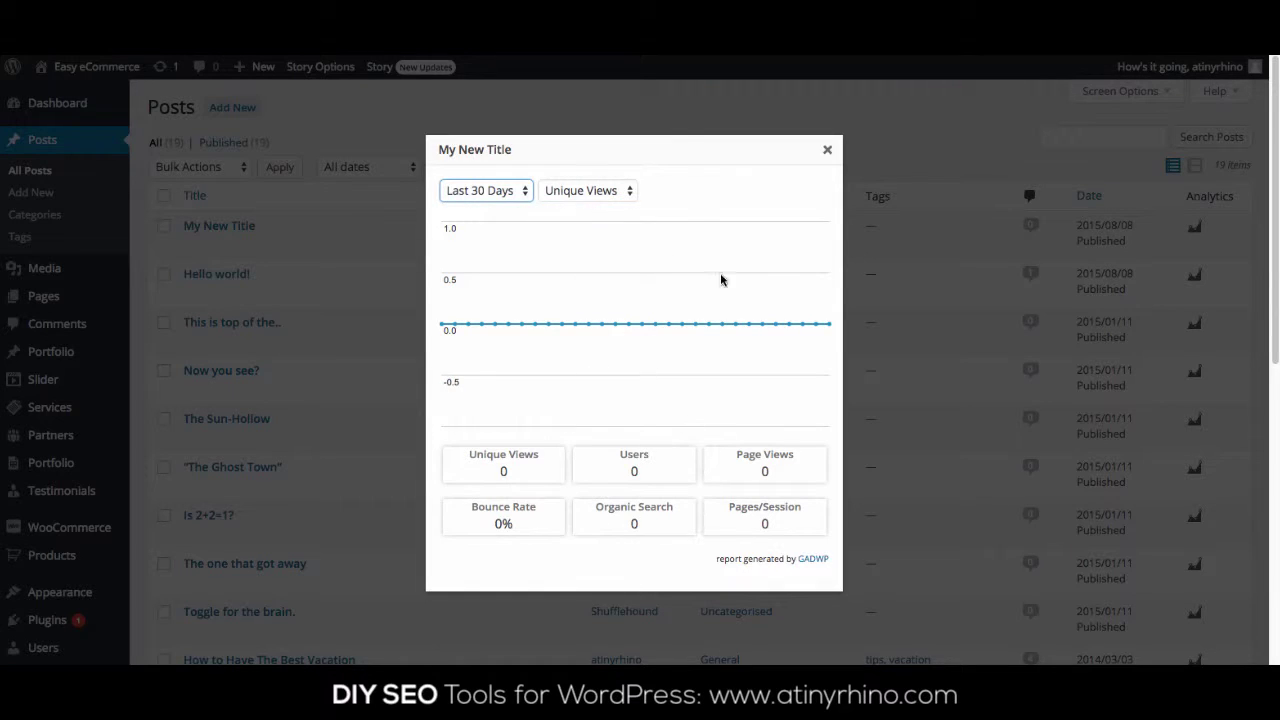
left_click(501, 195)
left_click(581, 191)
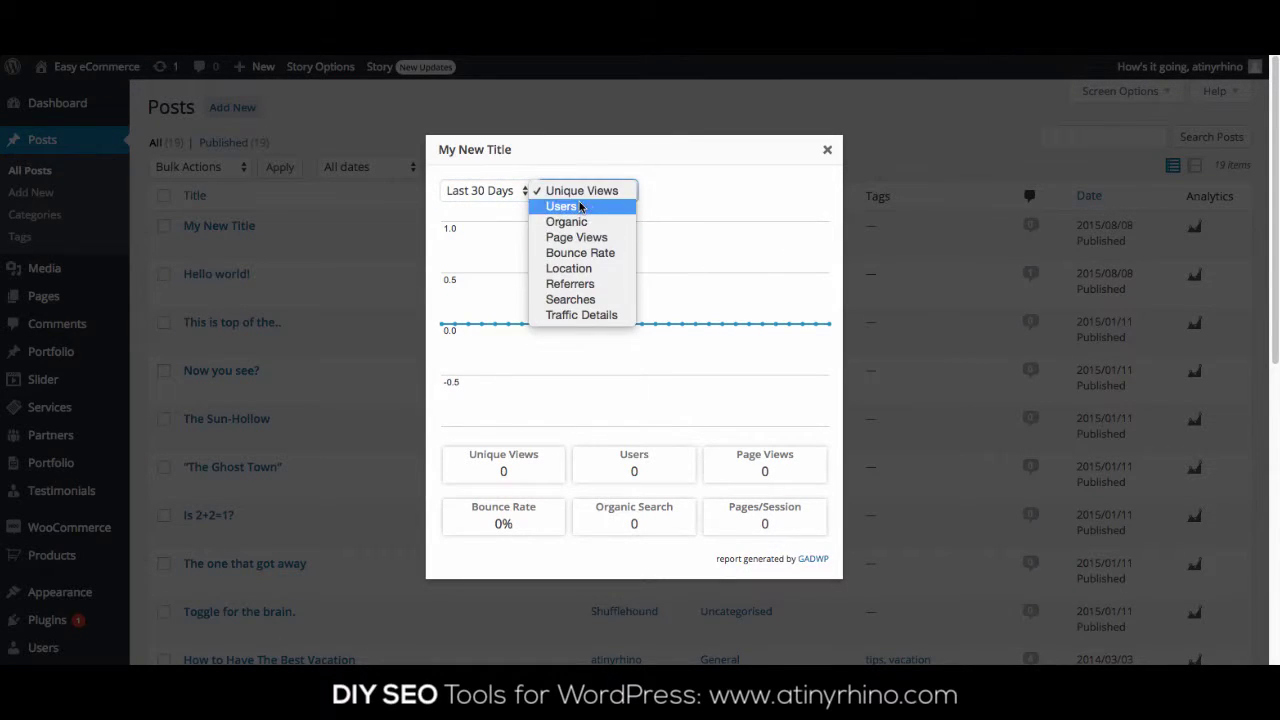
left_click(771, 157)
left_click(827, 153)
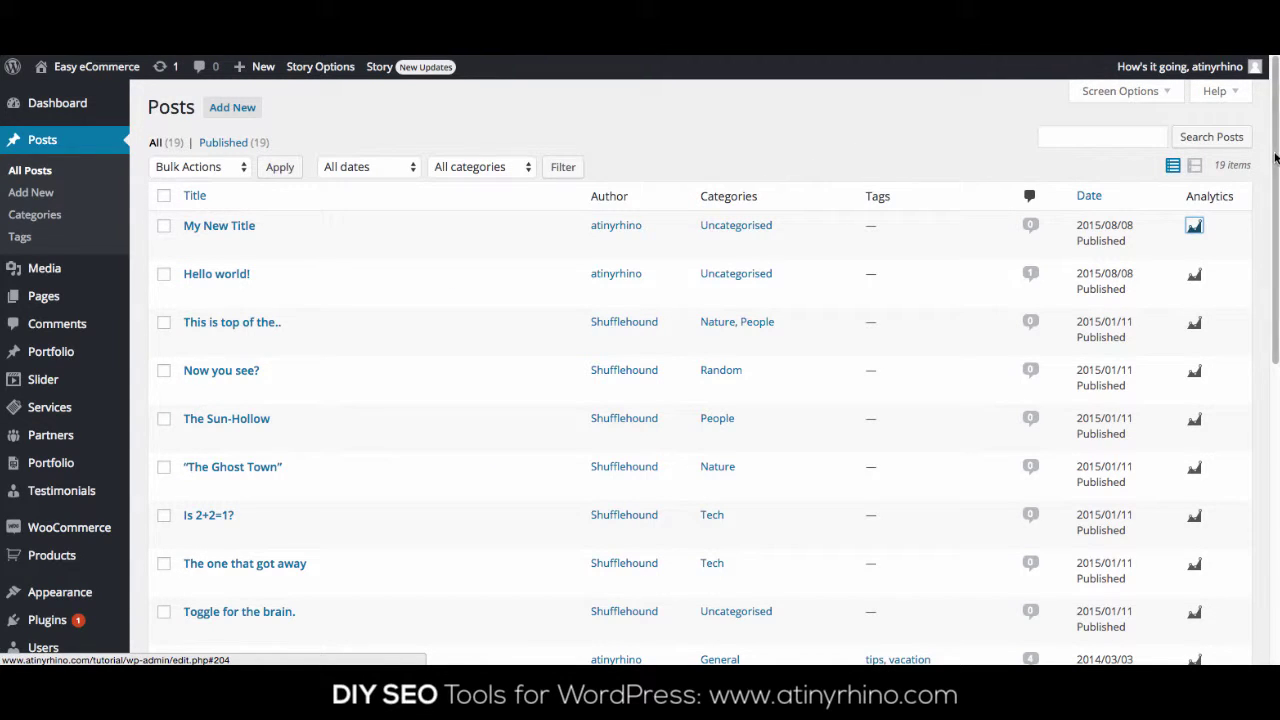
Open the Tracking Code settings and leave Tracking Options set to Enabled
left_click_drag(1270, 168, 1265, 342)
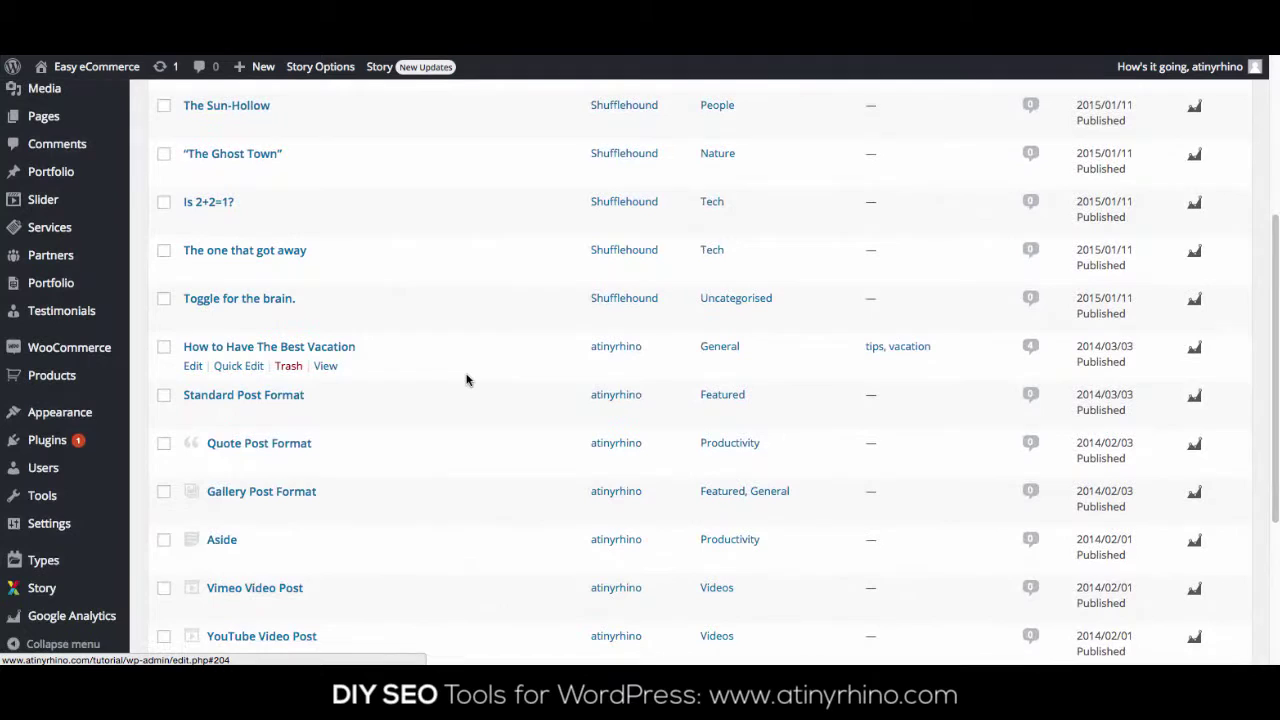
mouse_move(44, 622)
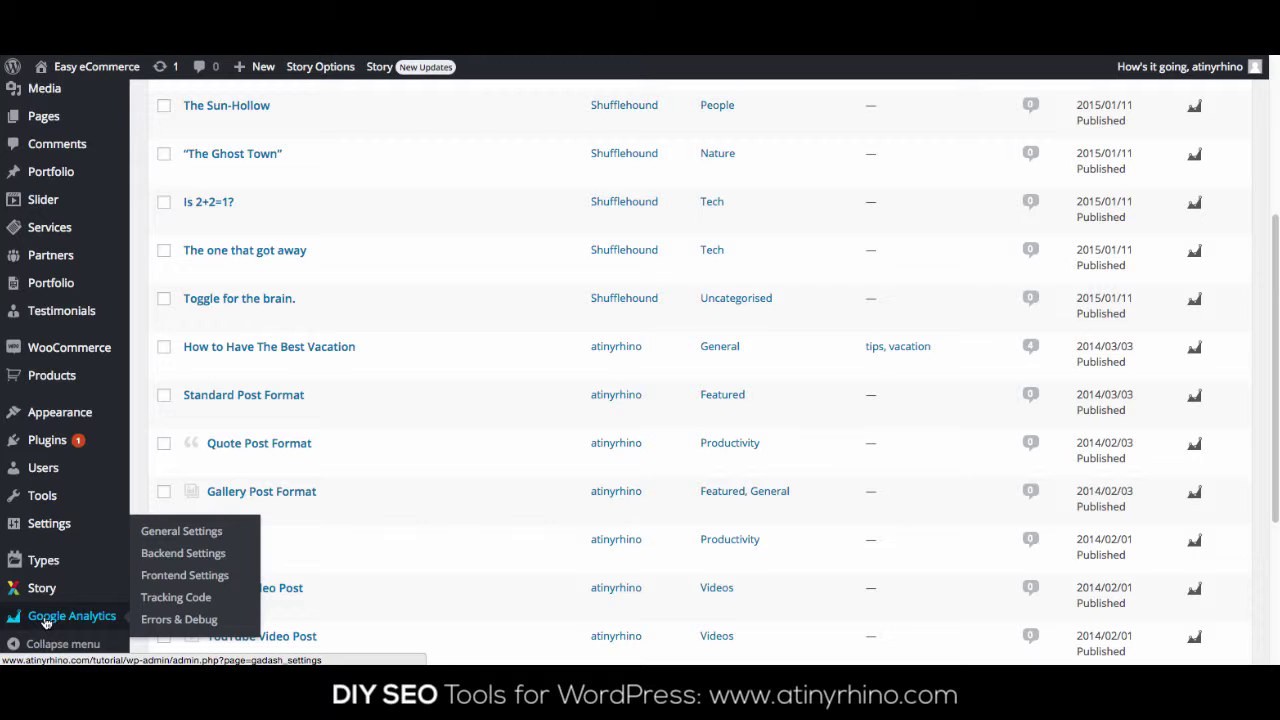
left_click(173, 598)
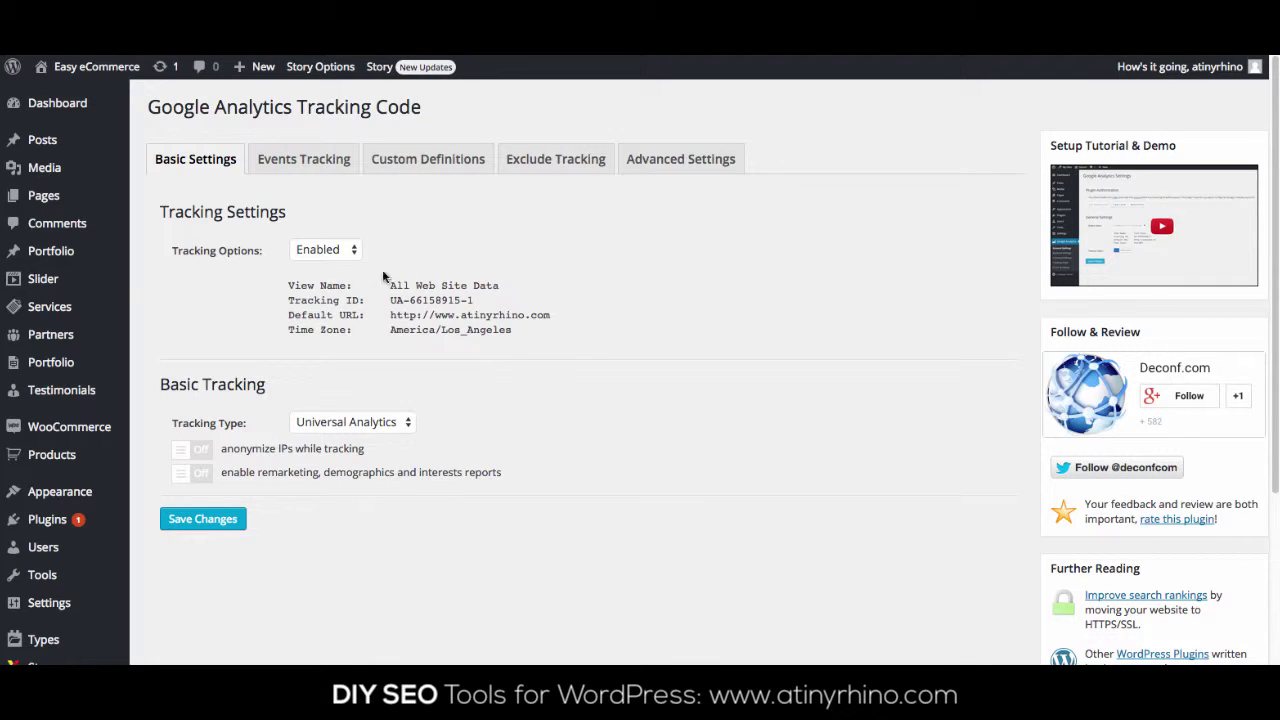
left_click(347, 250)
left_click(347, 250)
left_click_drag(1275, 232, 1259, 314)
scroll(1259, 314, "down", 2)
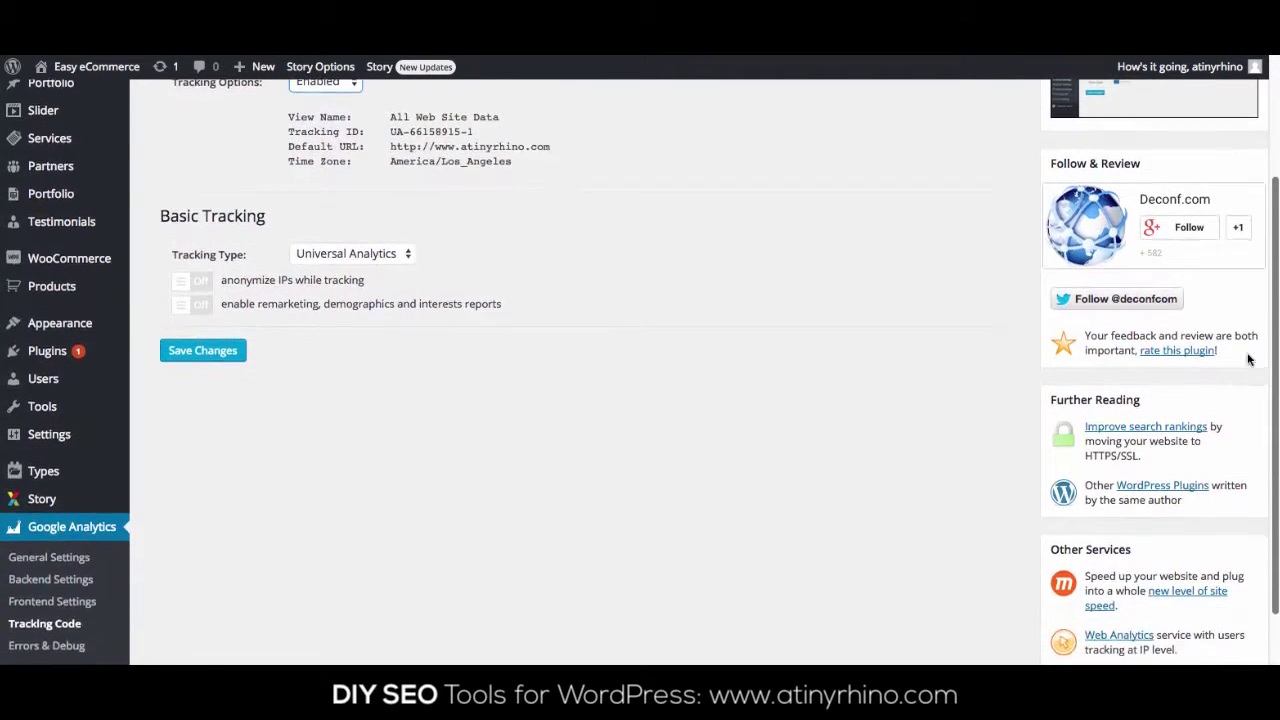
Turn on Switch View in Backend Settings and save
left_click(88, 550)
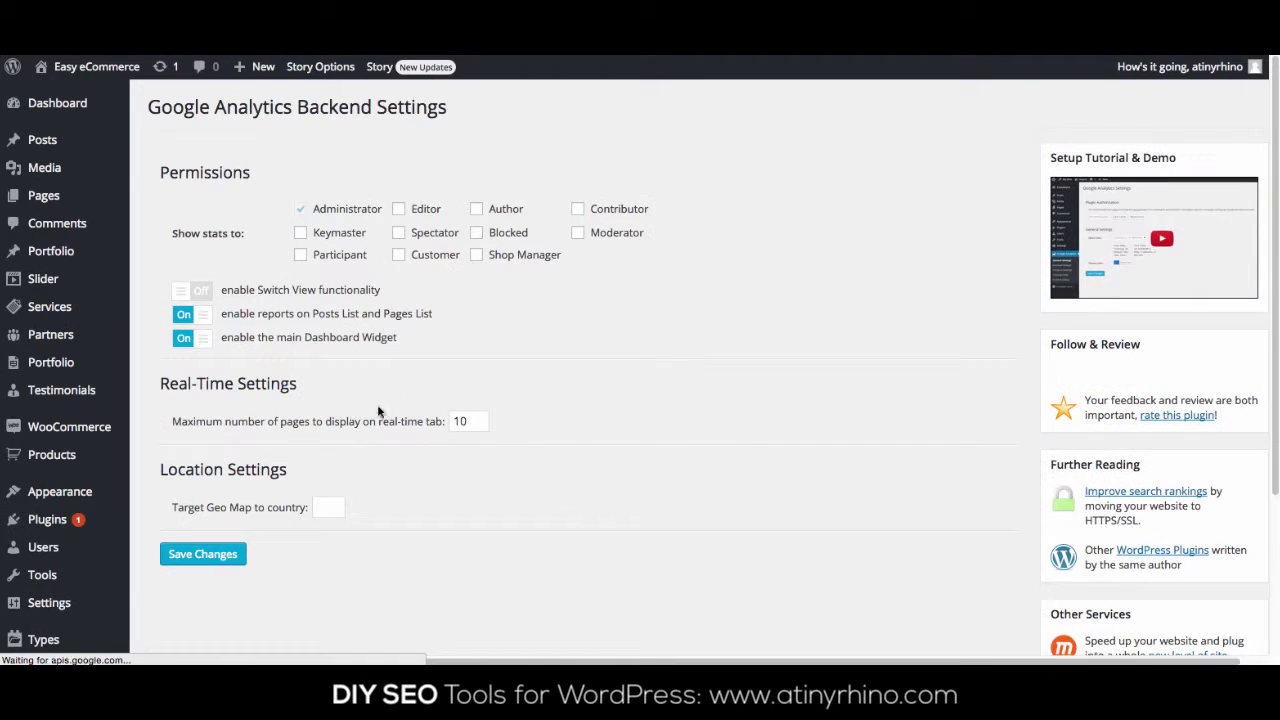
left_click(188, 293)
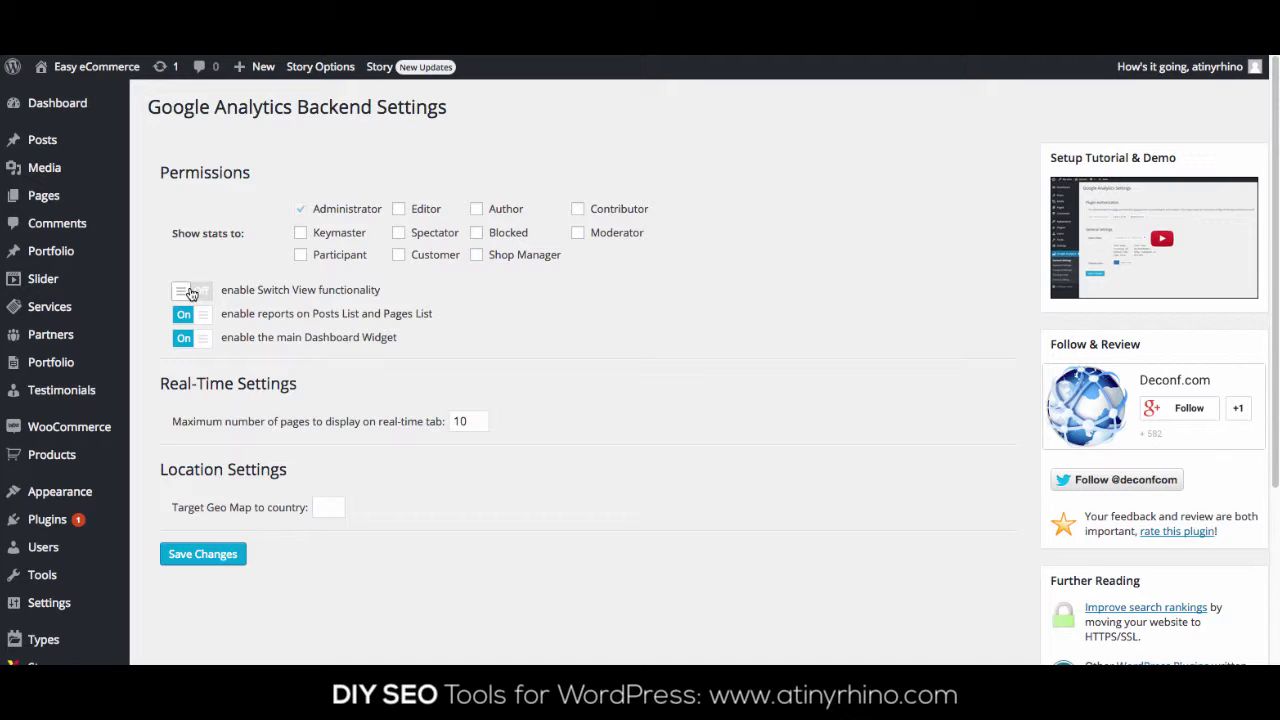
left_click(191, 291)
left_click(206, 553)
left_click(57, 105)
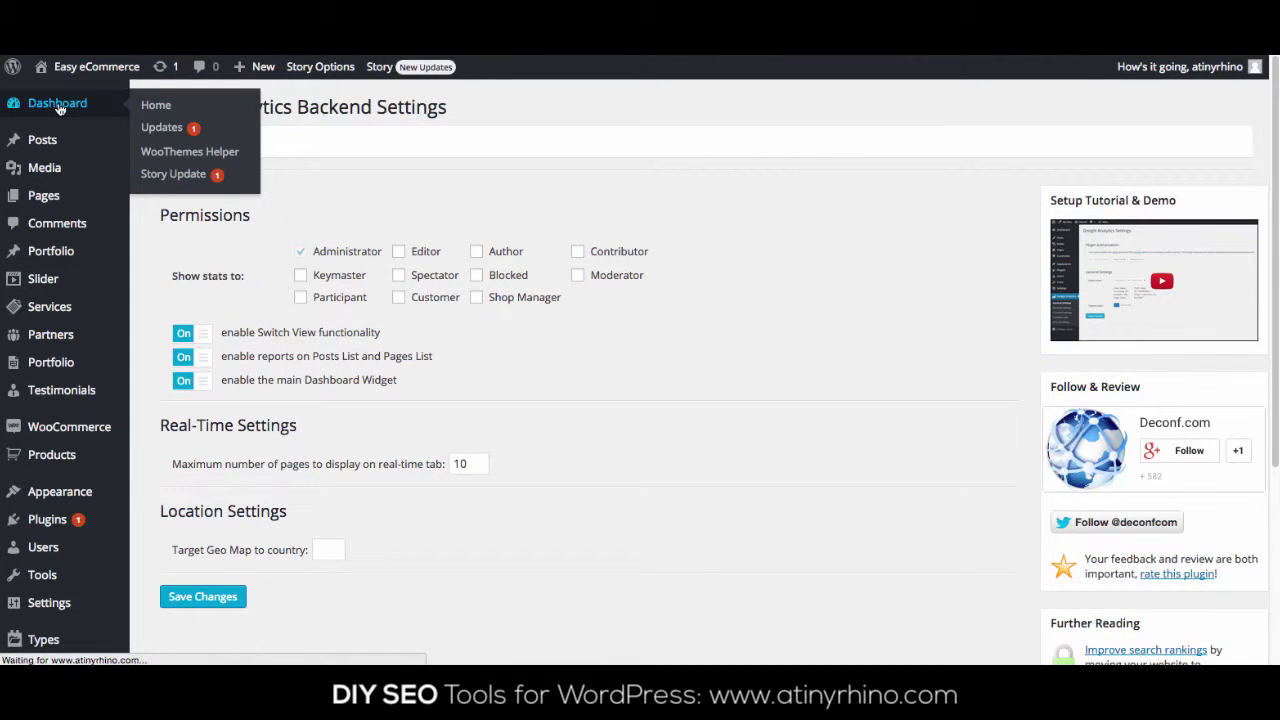
left_click(279, 179)
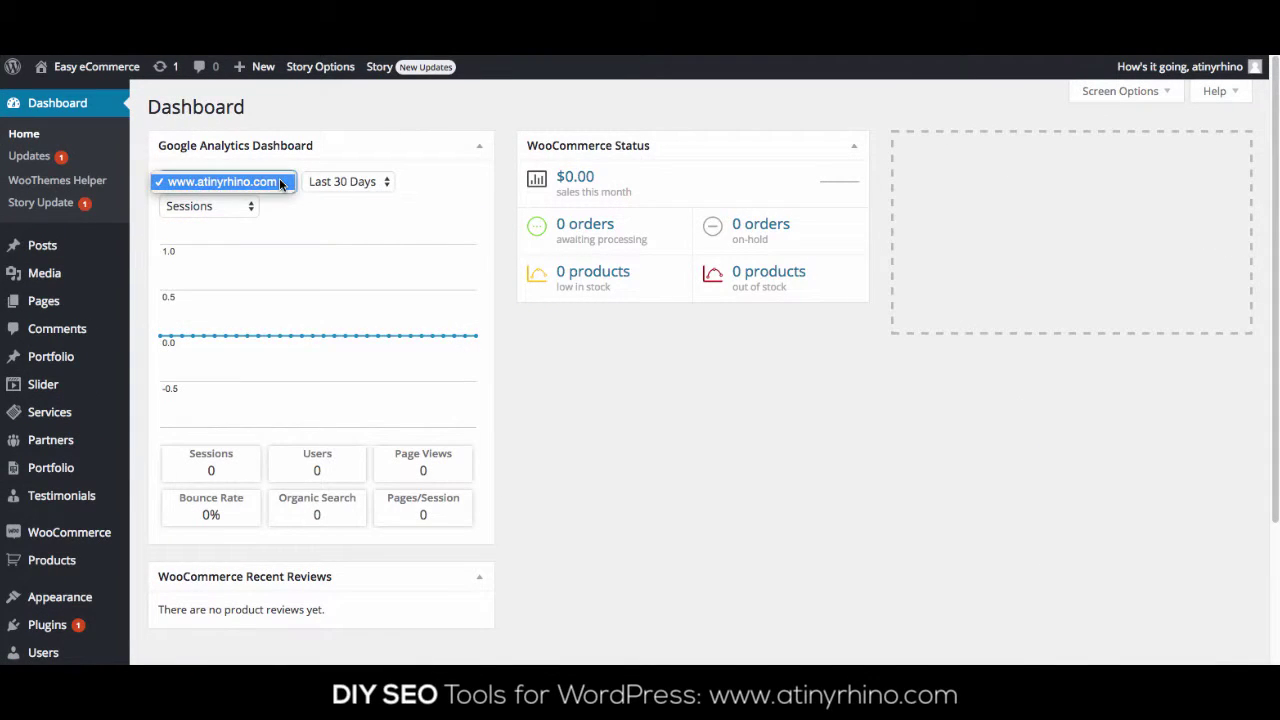
left_click(279, 181)
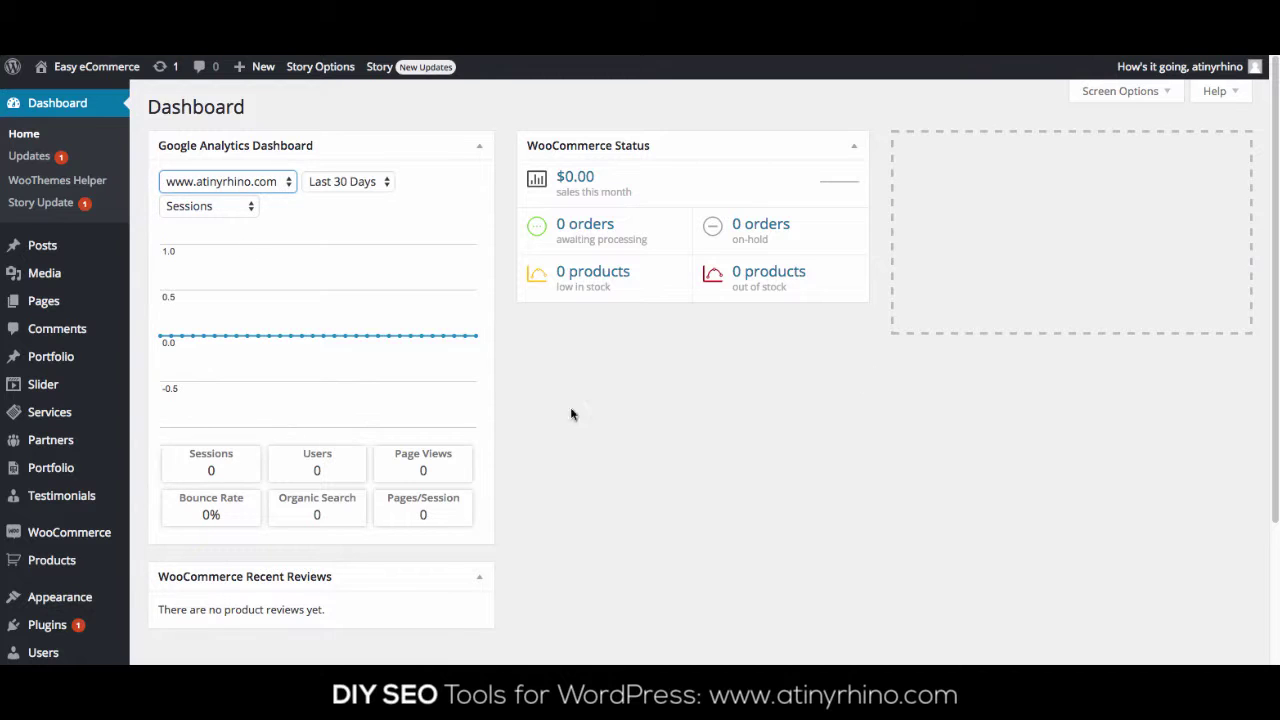
scroll(1273, 233, "down", 3)
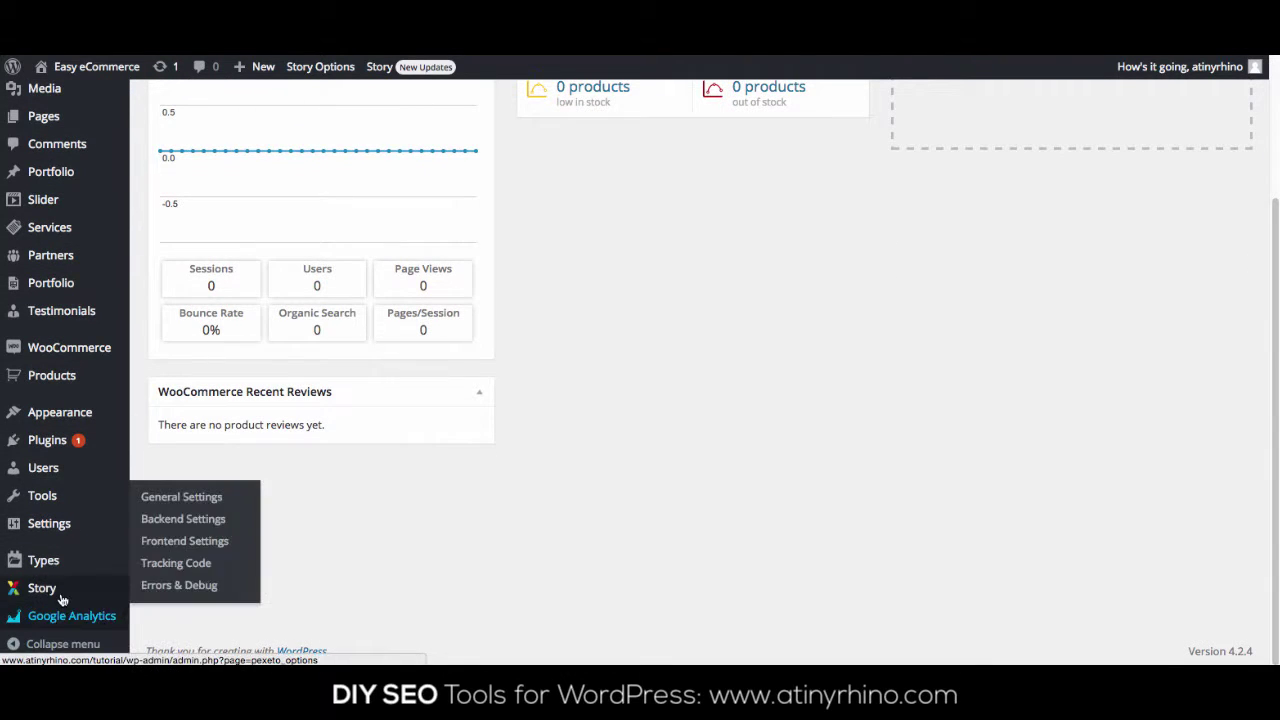
Turn off Switch View and Posts/Pages List reports in Backend Settings and save
left_click(185, 517)
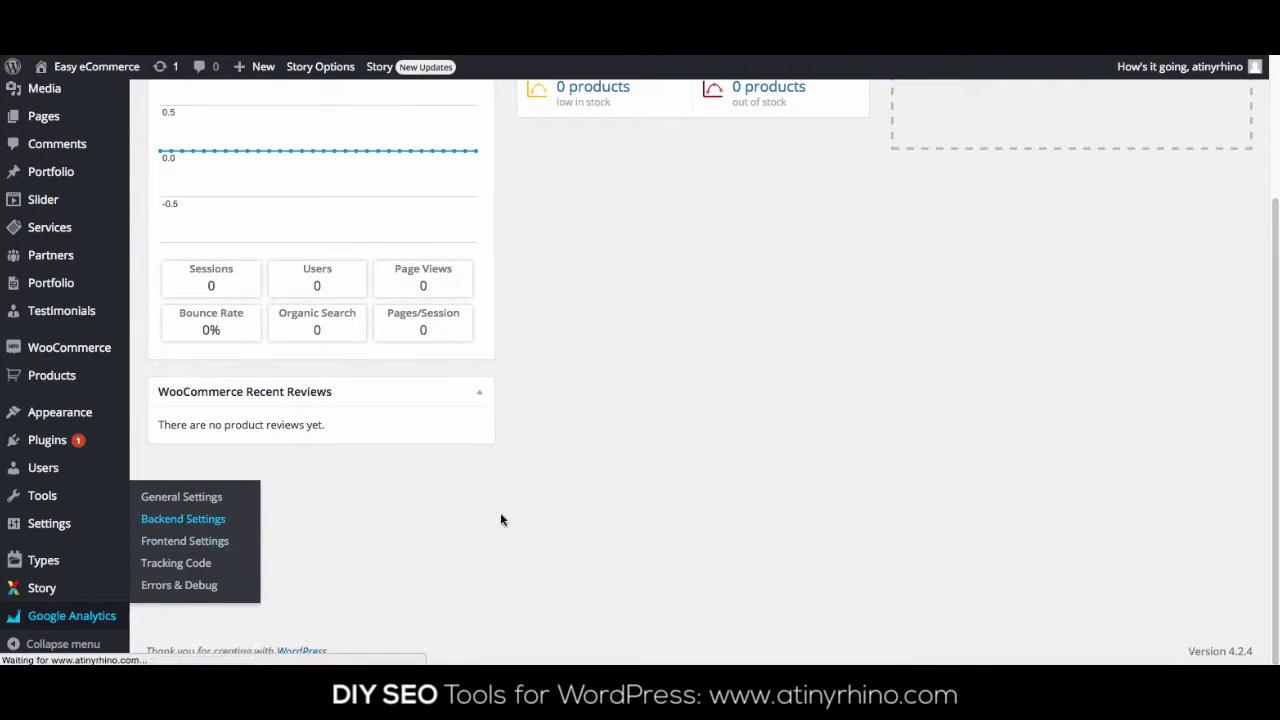
left_click(192, 290)
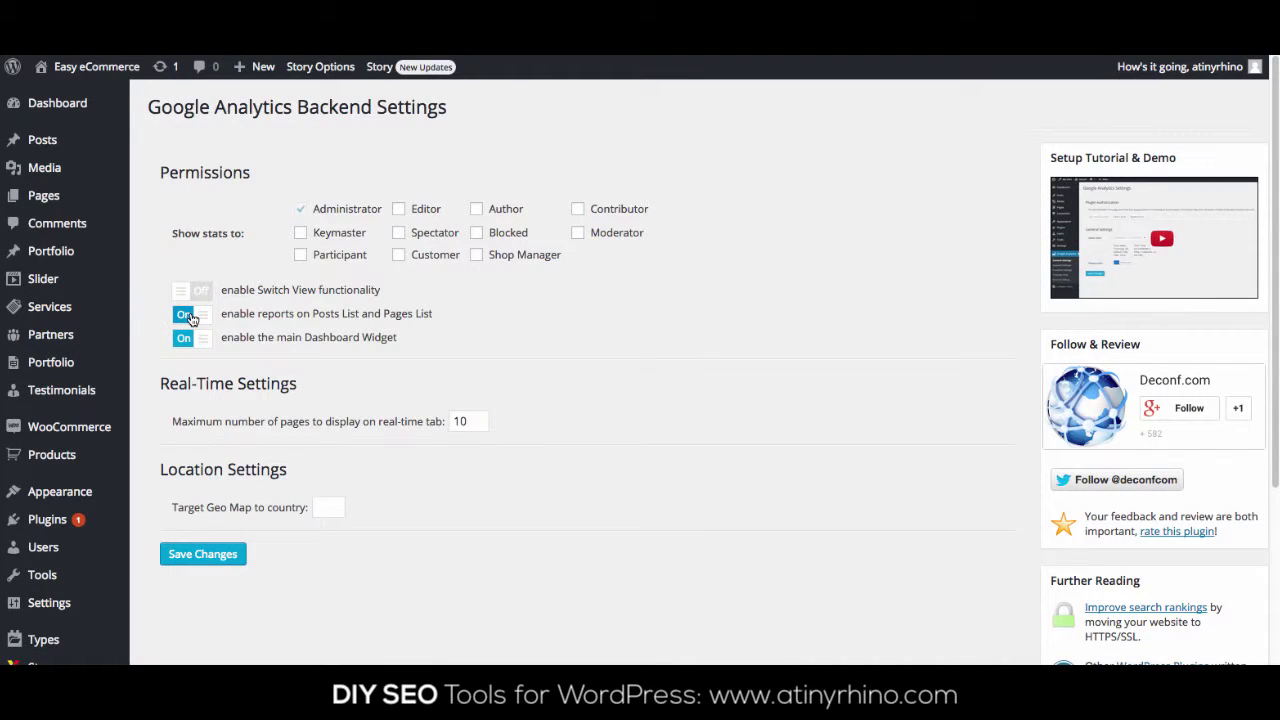
left_click(190, 315)
left_click(203, 554)
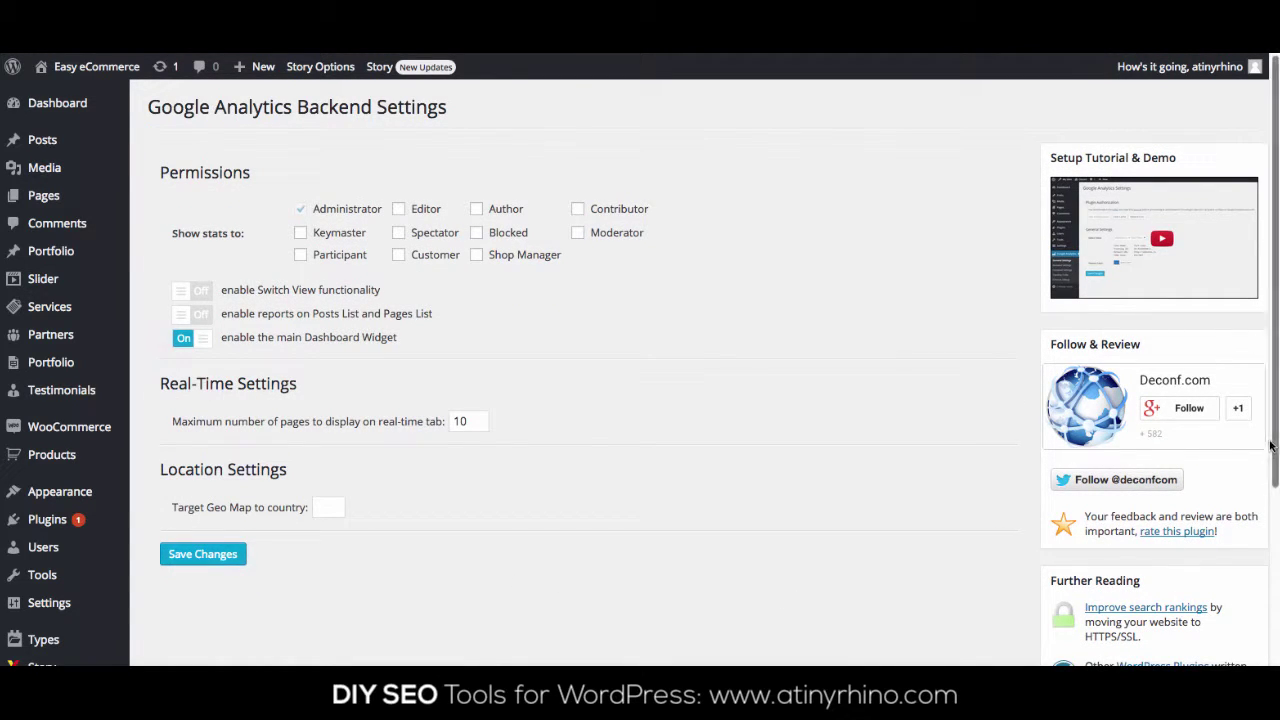
Switch 'enable web page reports on frontend' to Off in Frontend Settings and save
scroll(1277, 440, "down", 1)
scroll(1277, 440, "down", 3)
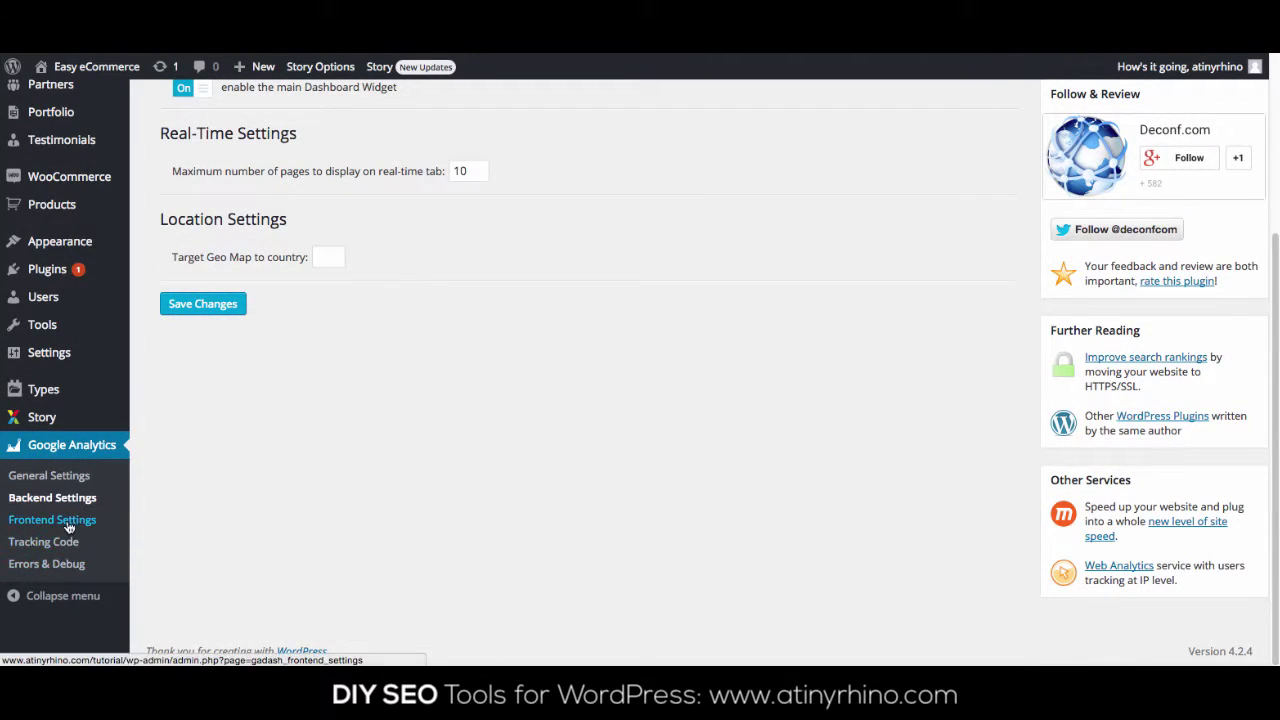
left_click(66, 520)
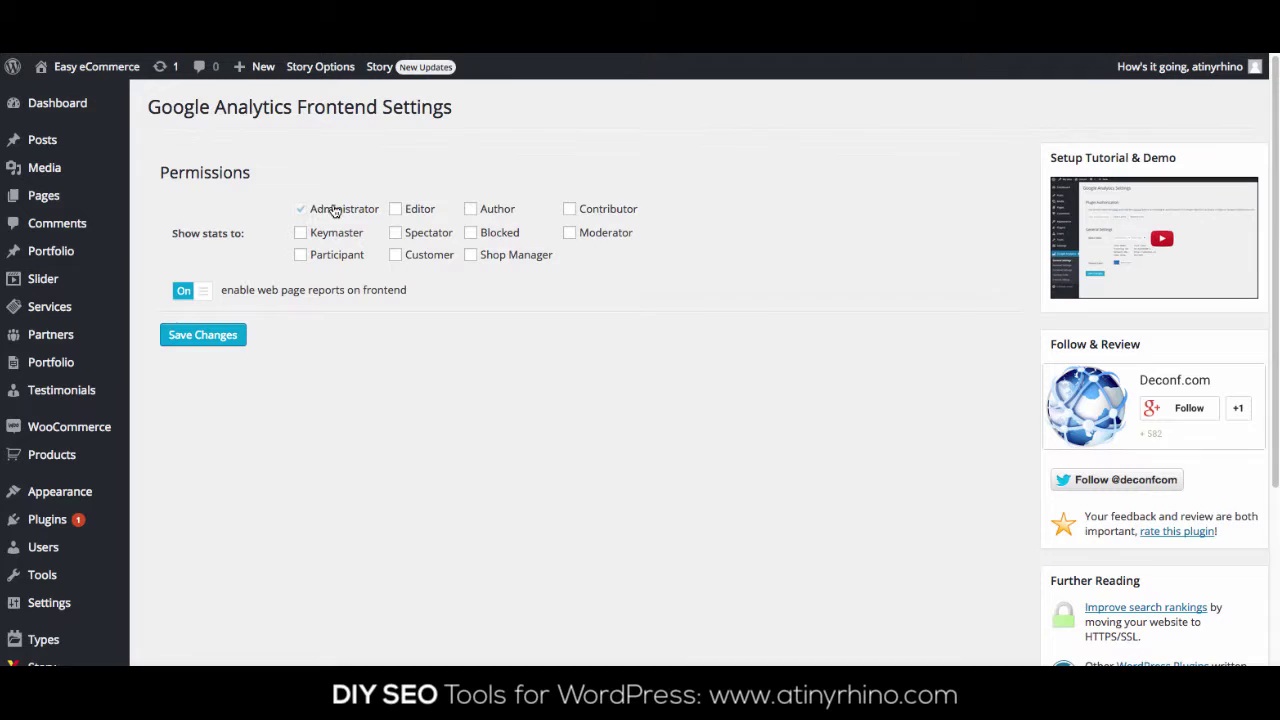
left_click(195, 294)
left_click(205, 291)
left_click(183, 291)
left_click(200, 340)
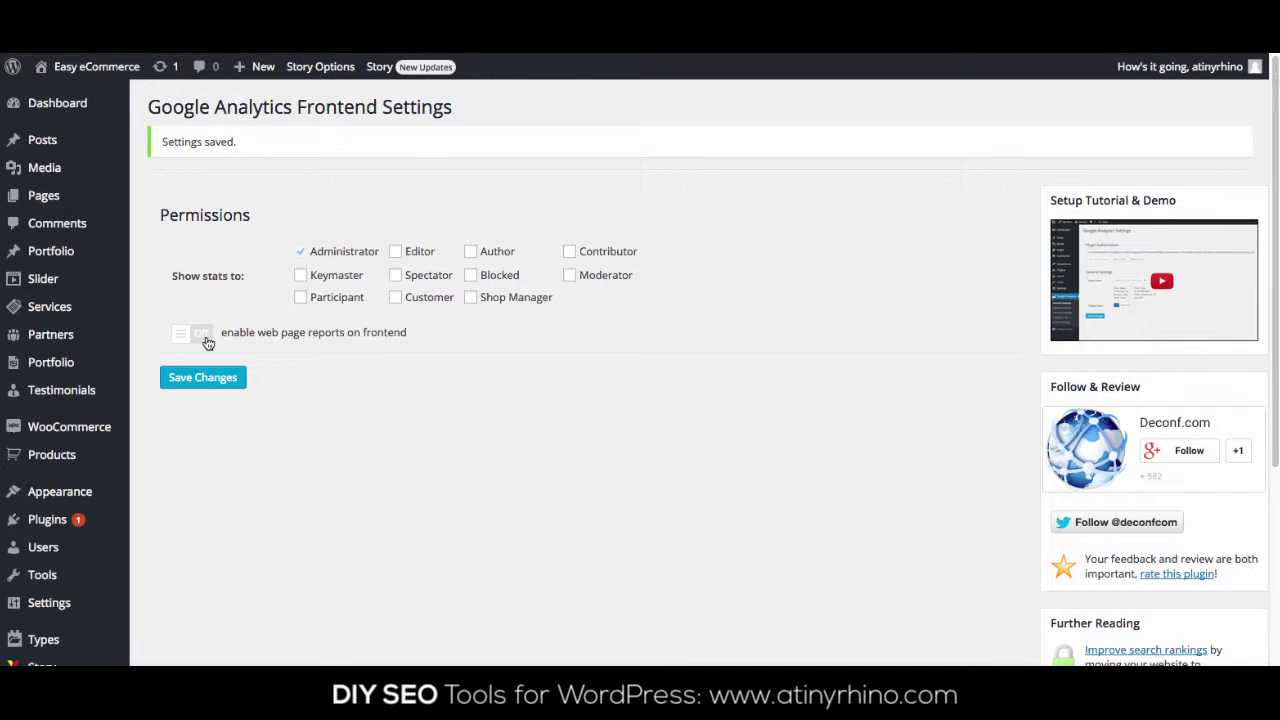
Scroll the A Tiny Rhino homepage's SEO feature sections, then return to the 'The Importance of Tools' video at top
left_click(55, 106)
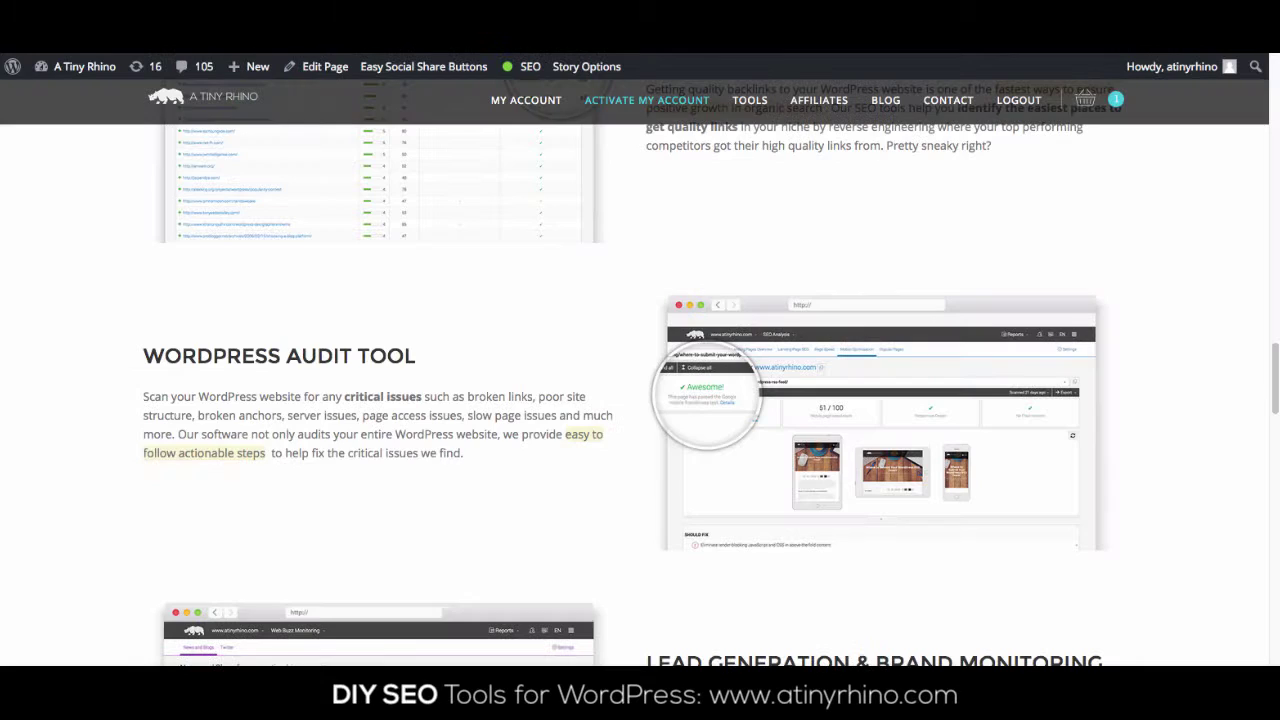
left_click_drag(1273, 375, 1263, 66)
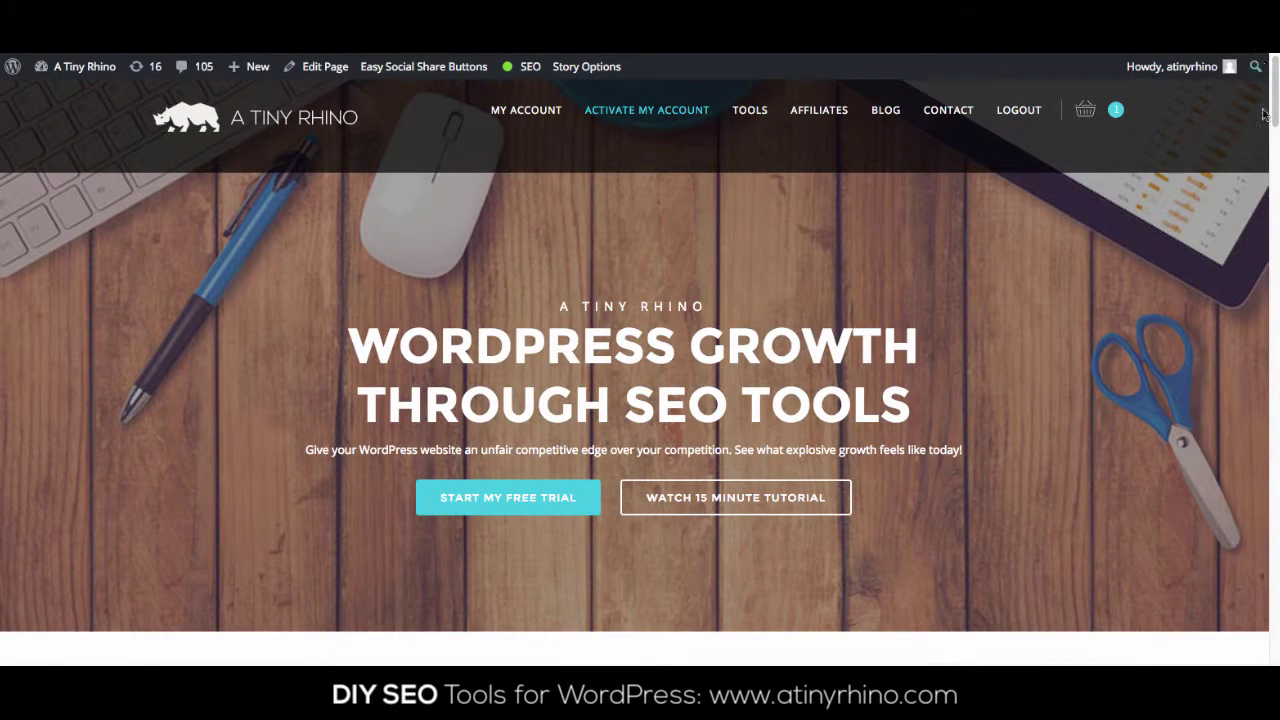
left_click_drag(1275, 90, 1263, 235)
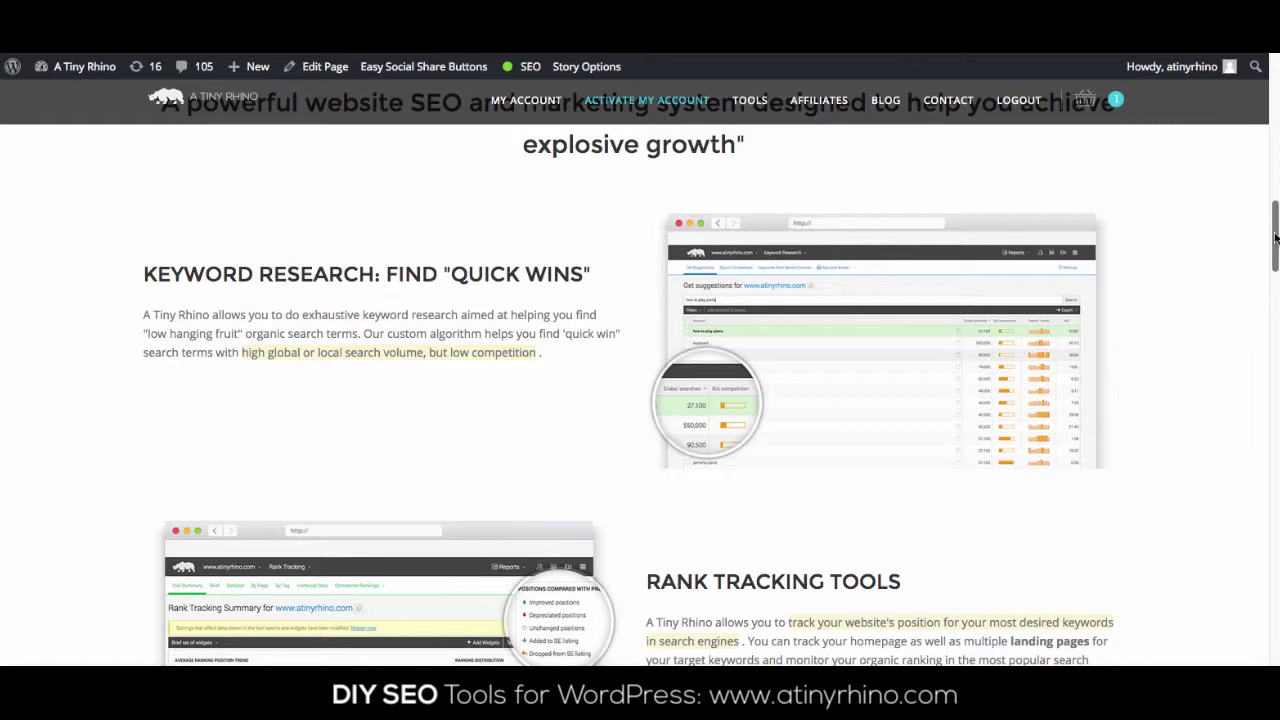
left_click_drag(1274, 237, 1272, 270)
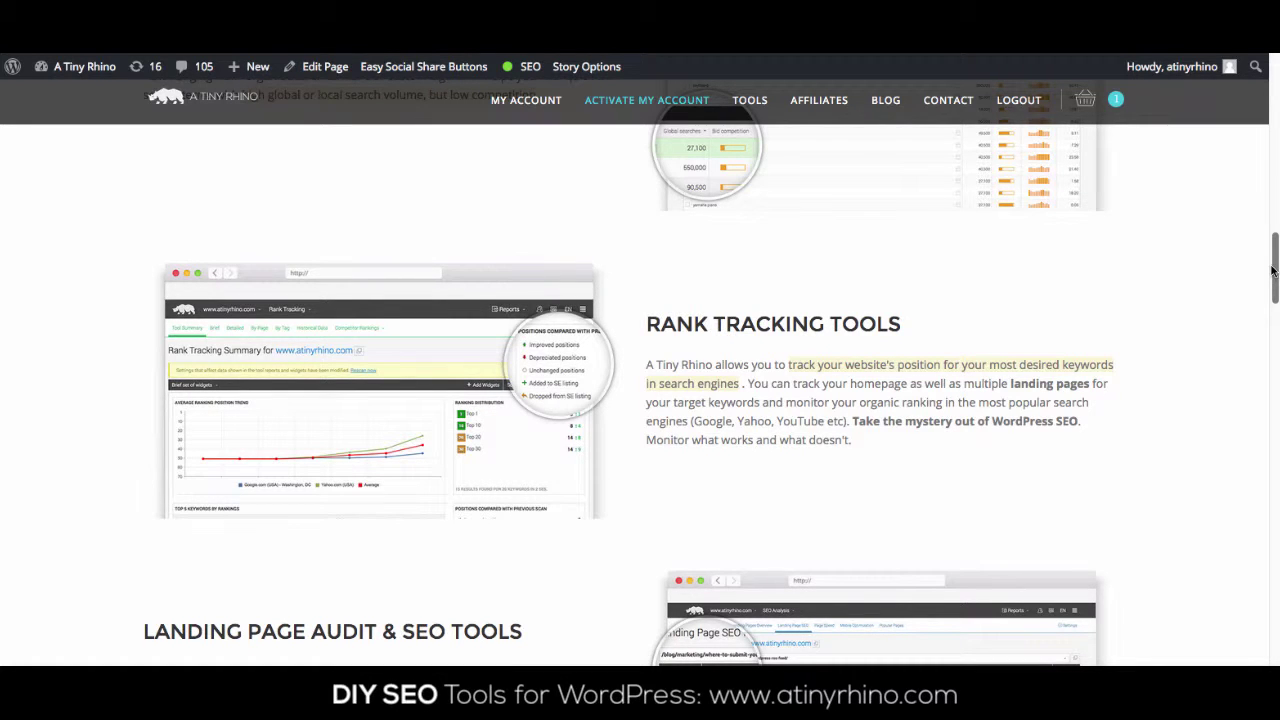
left_click_drag(1273, 253, 1274, 296)
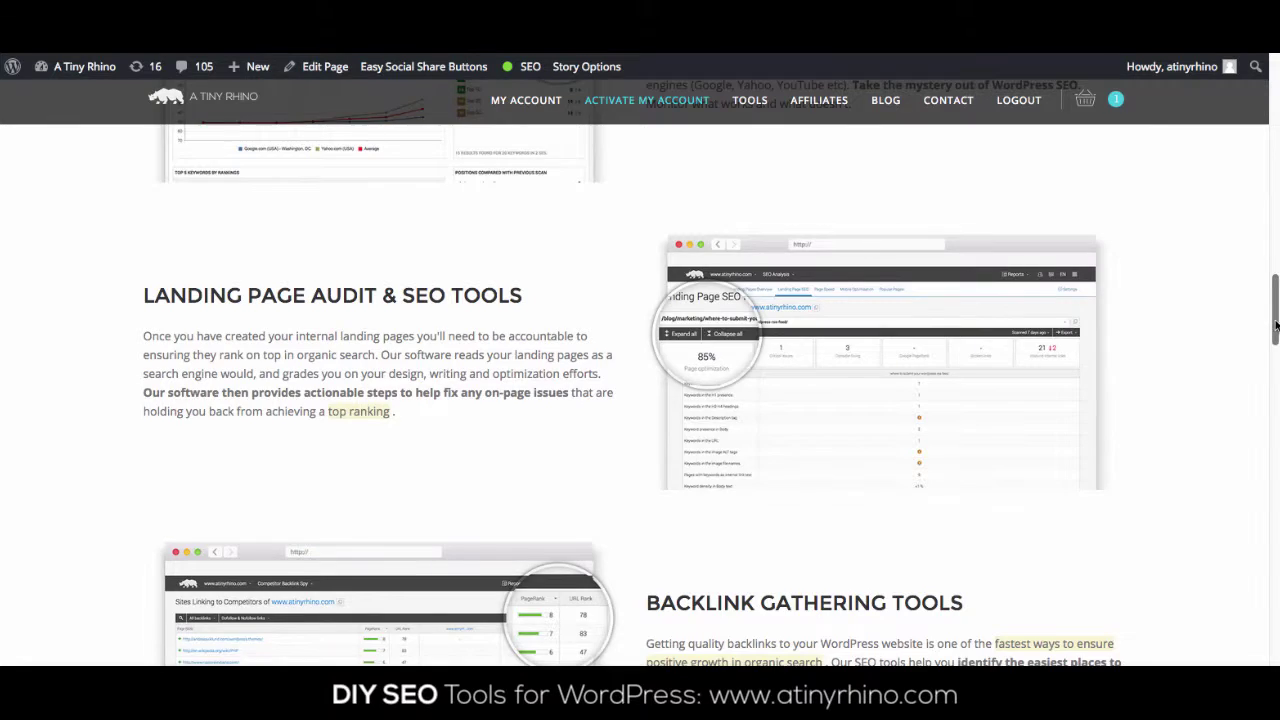
left_click_drag(1273, 321, 1273, 360)
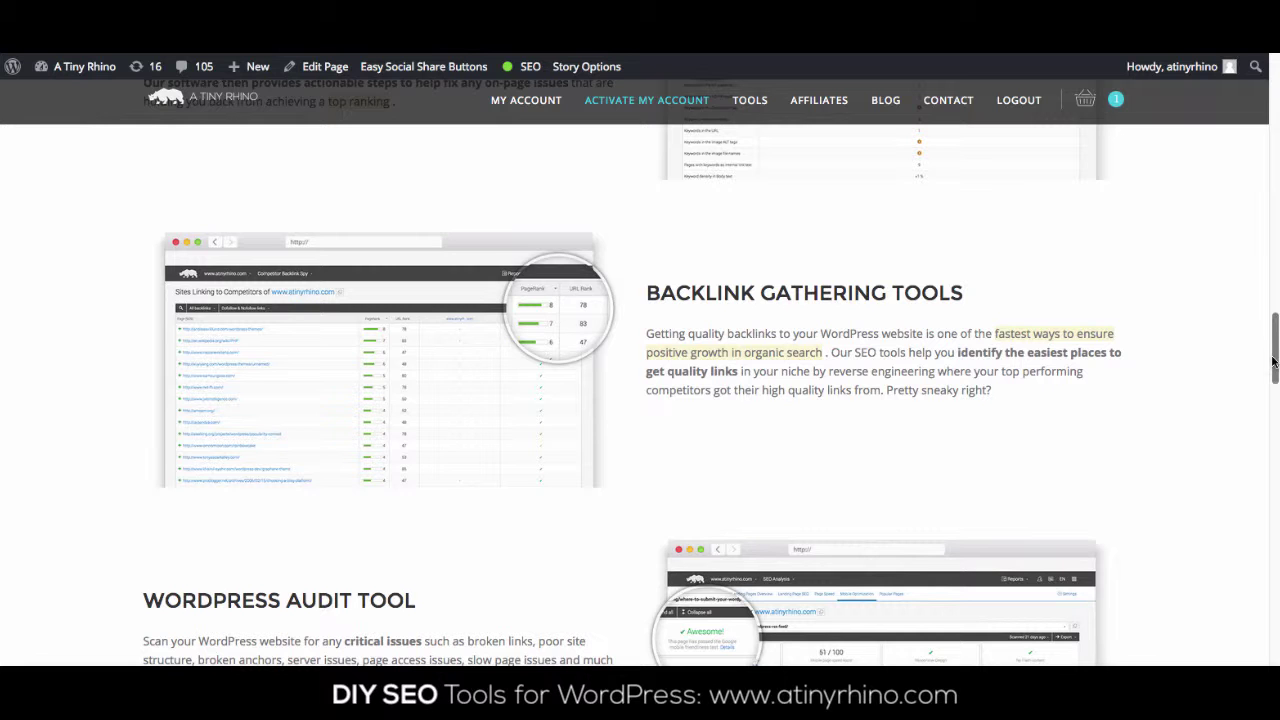
left_click_drag(1275, 362, 1273, 492)
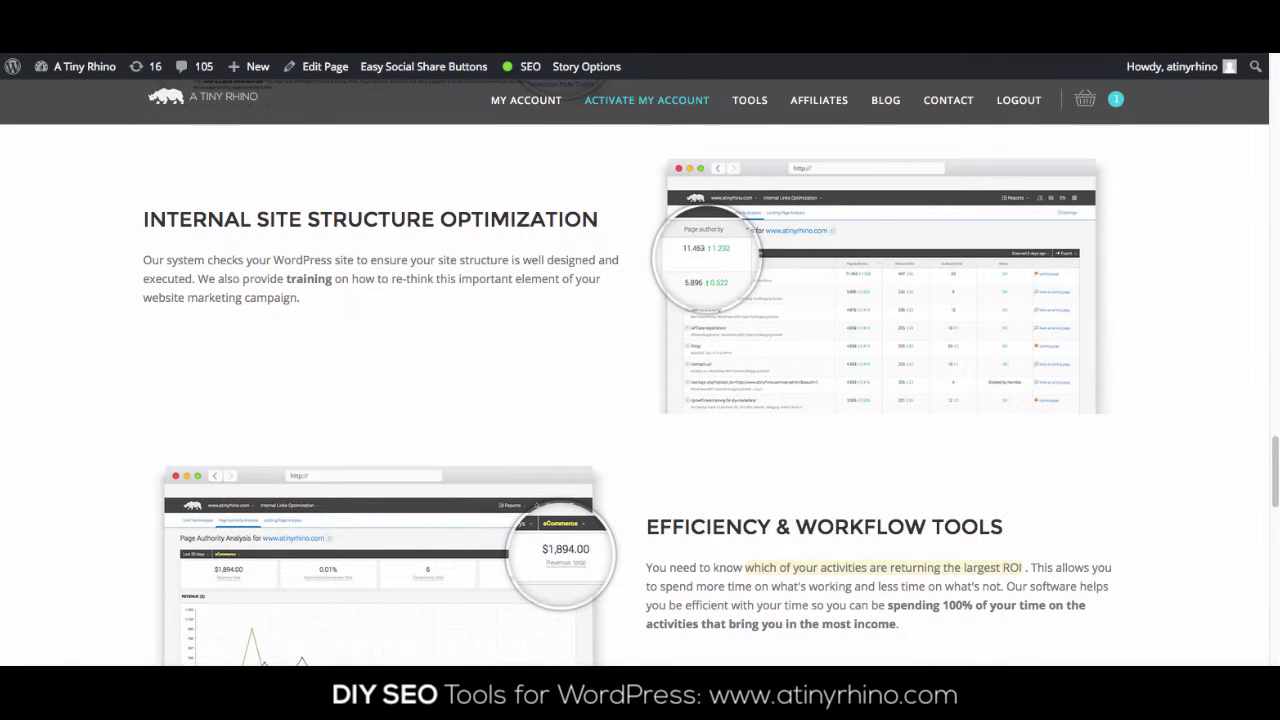
key("Home")
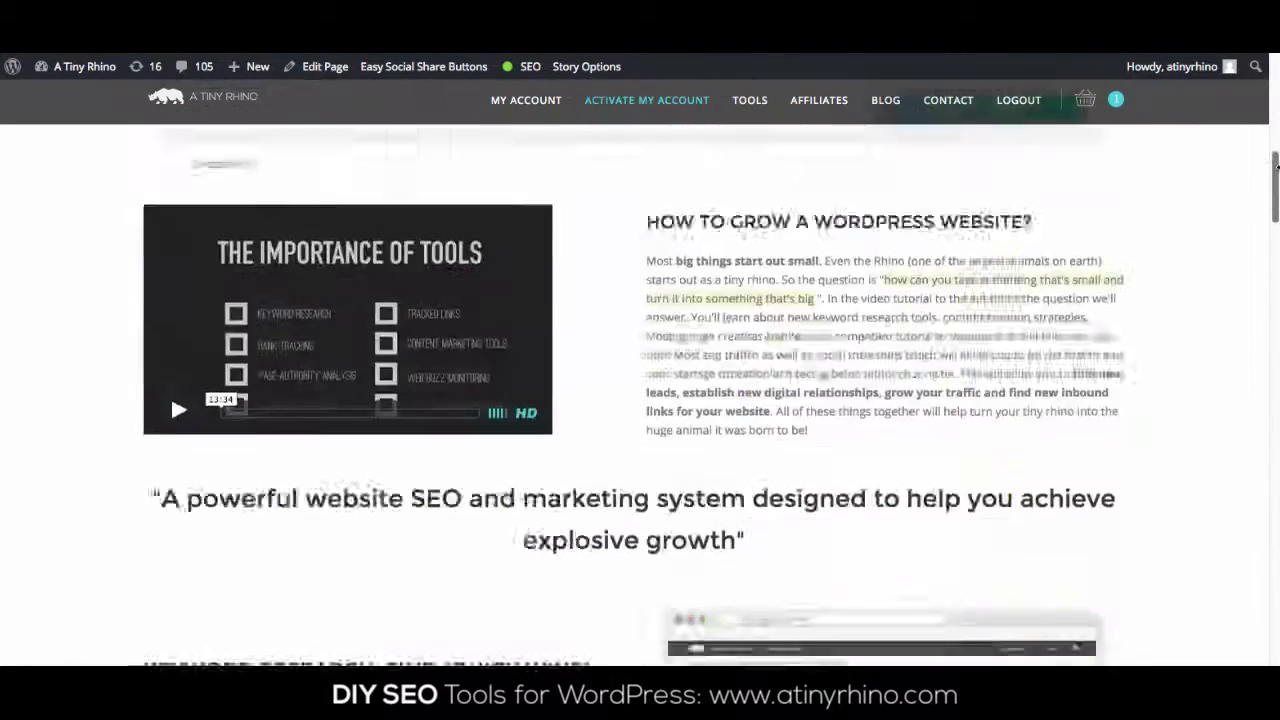